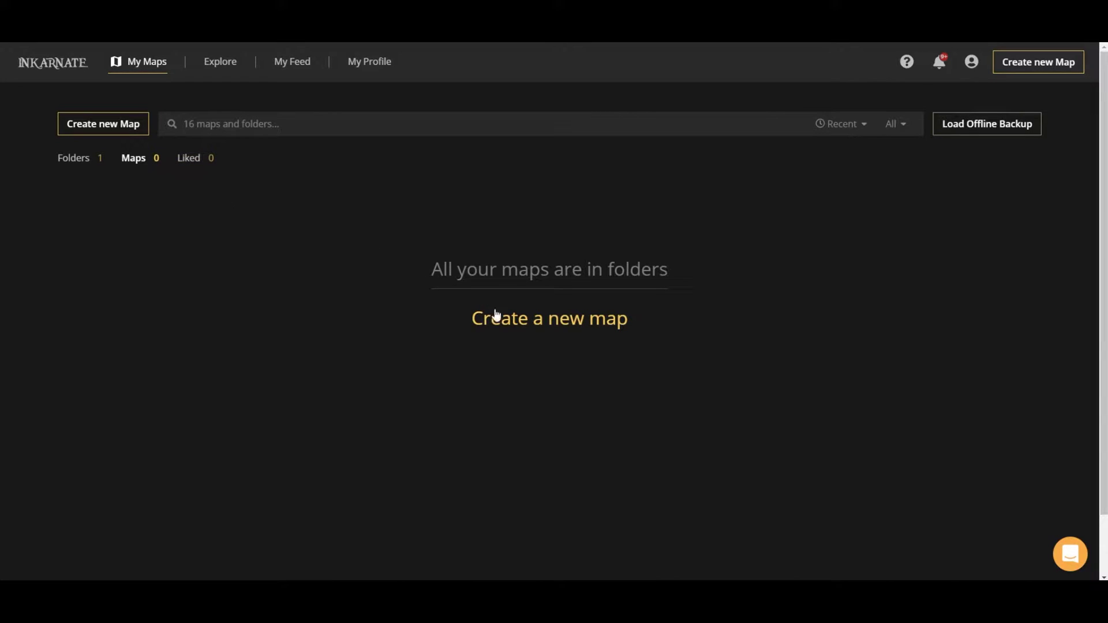
# Start a new map and page through the Fantasy Battlemap example images
pyautogui.click(541, 323)
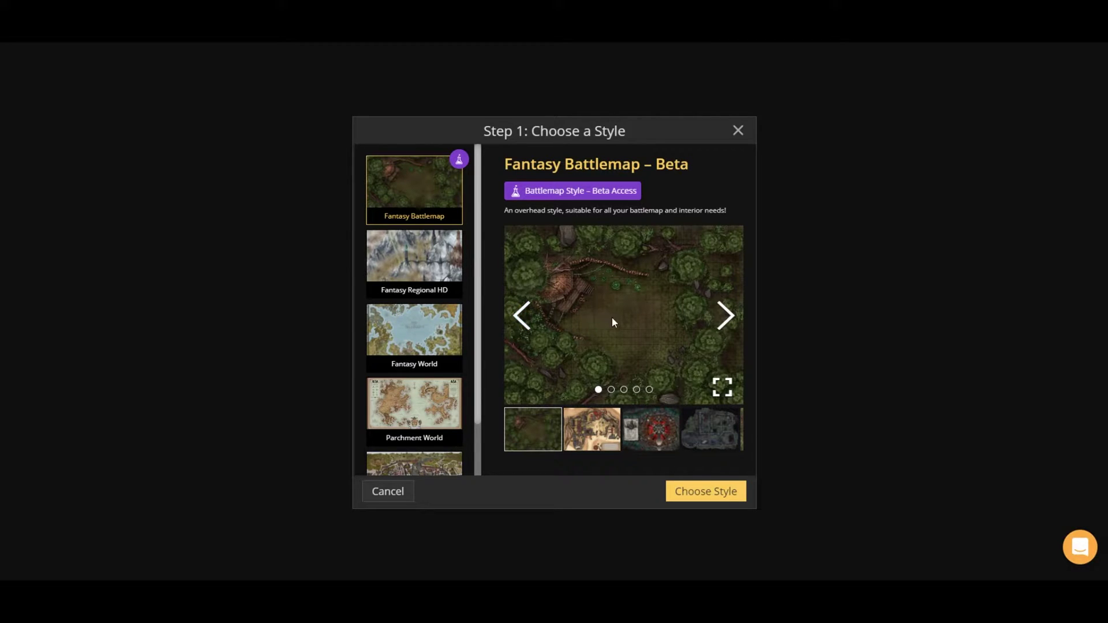
pyautogui.click(726, 320)
pyautogui.click(727, 321)
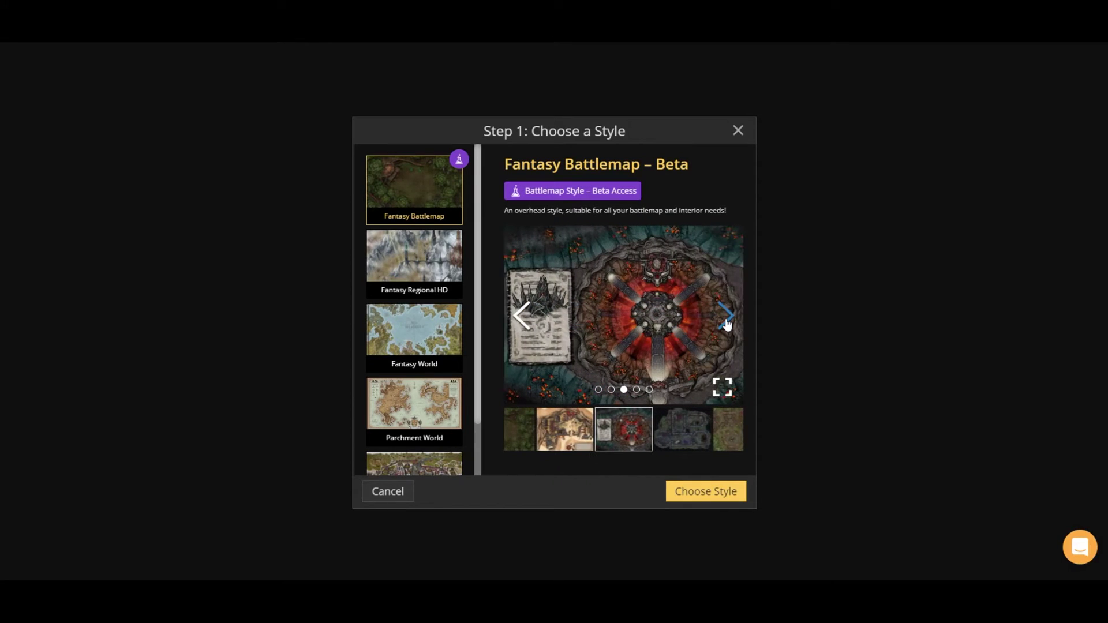
pyautogui.click(727, 321)
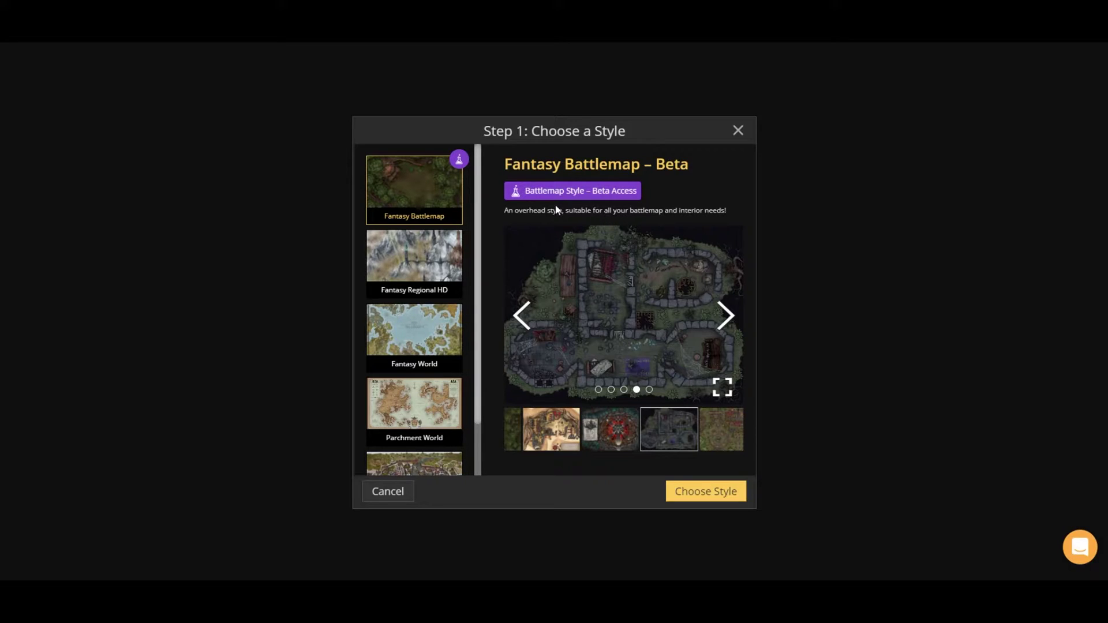
# Preview the Fantasy Regional HD style and its four example images
pyautogui.scroll(-1, 443, 289)
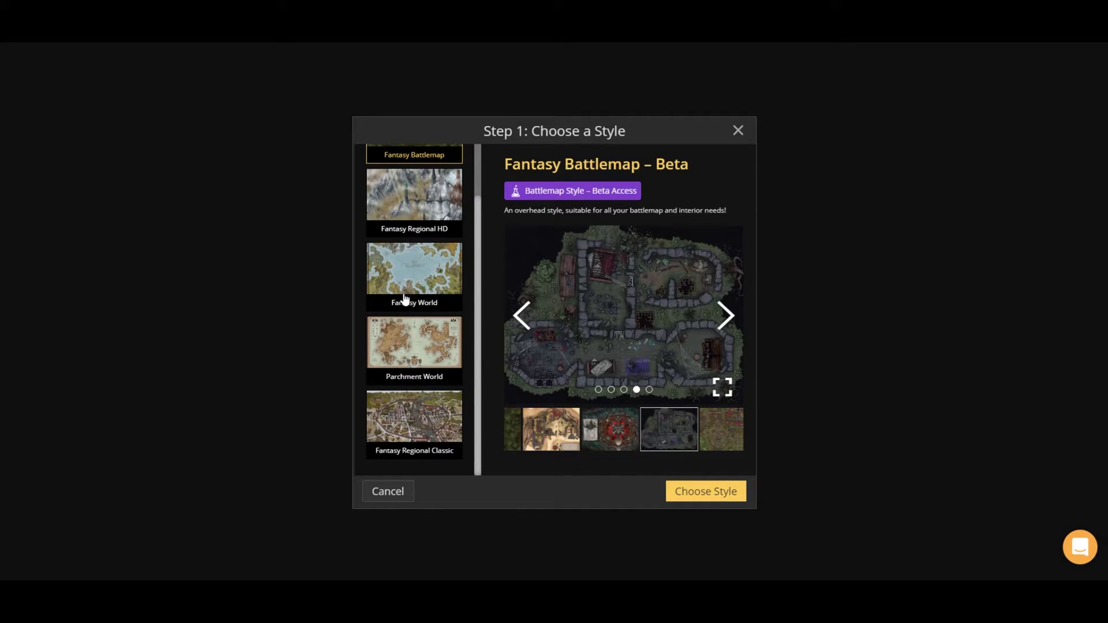
pyautogui.click(443, 208)
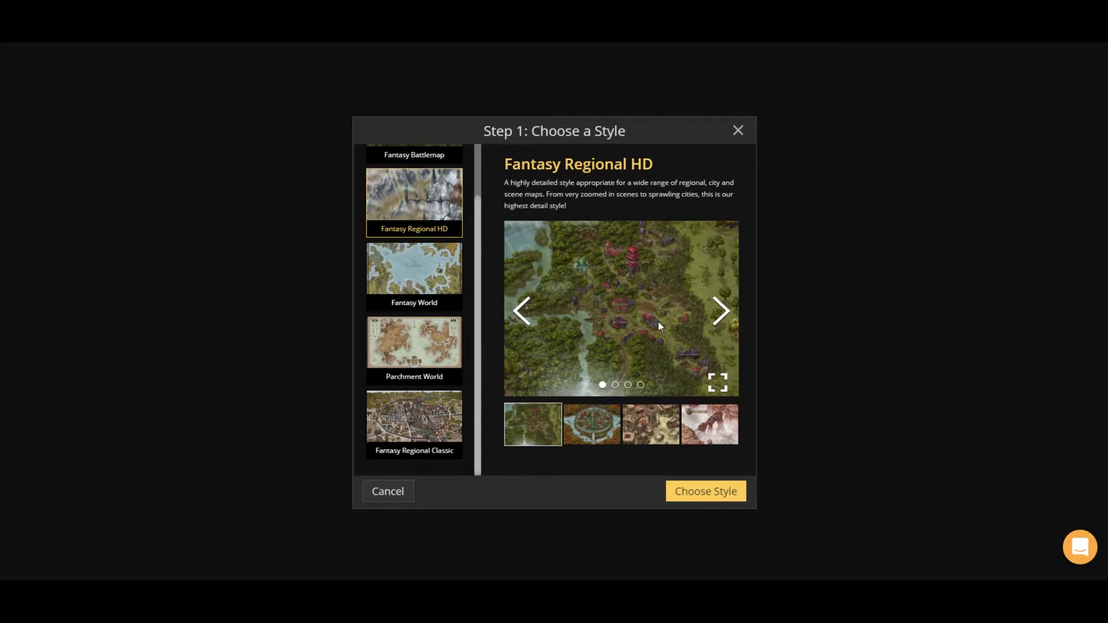
pyautogui.click(721, 318)
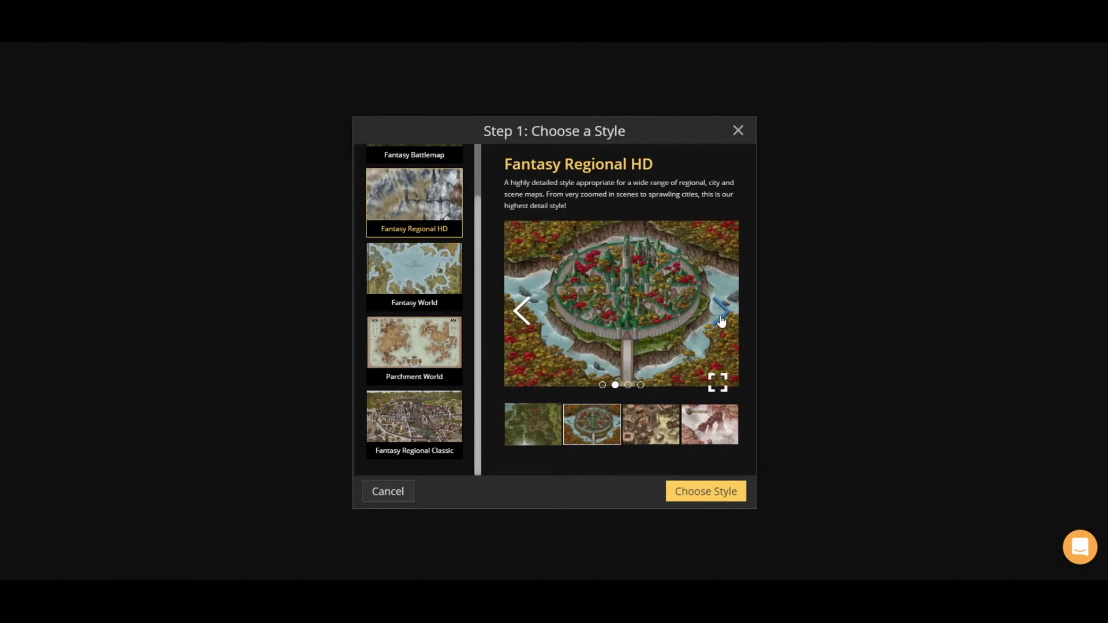
pyautogui.click(721, 318)
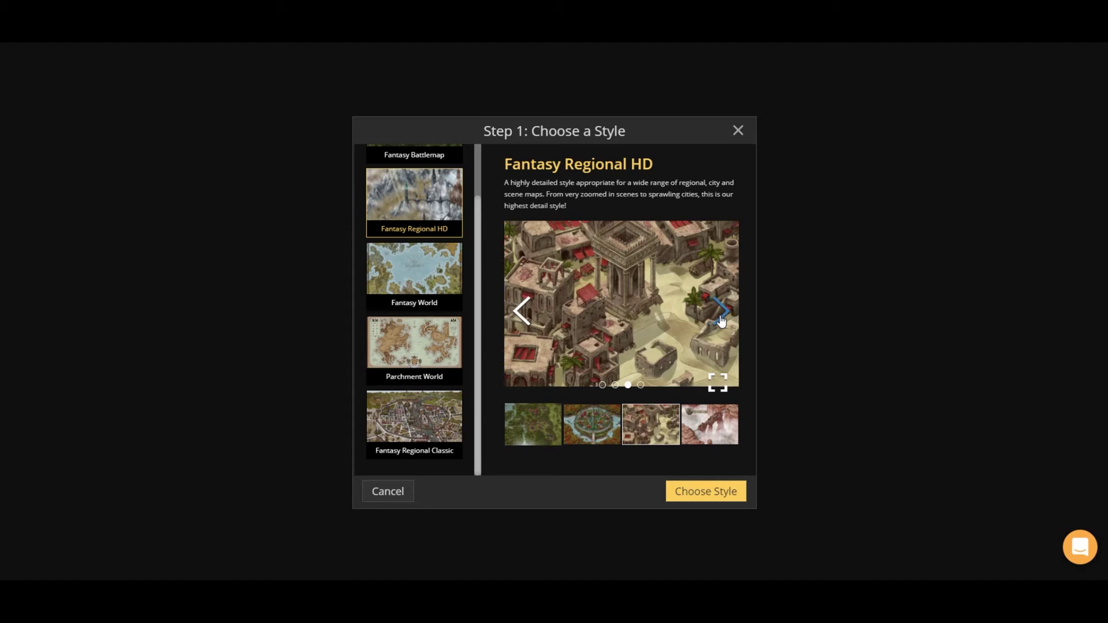
pyautogui.click(721, 318)
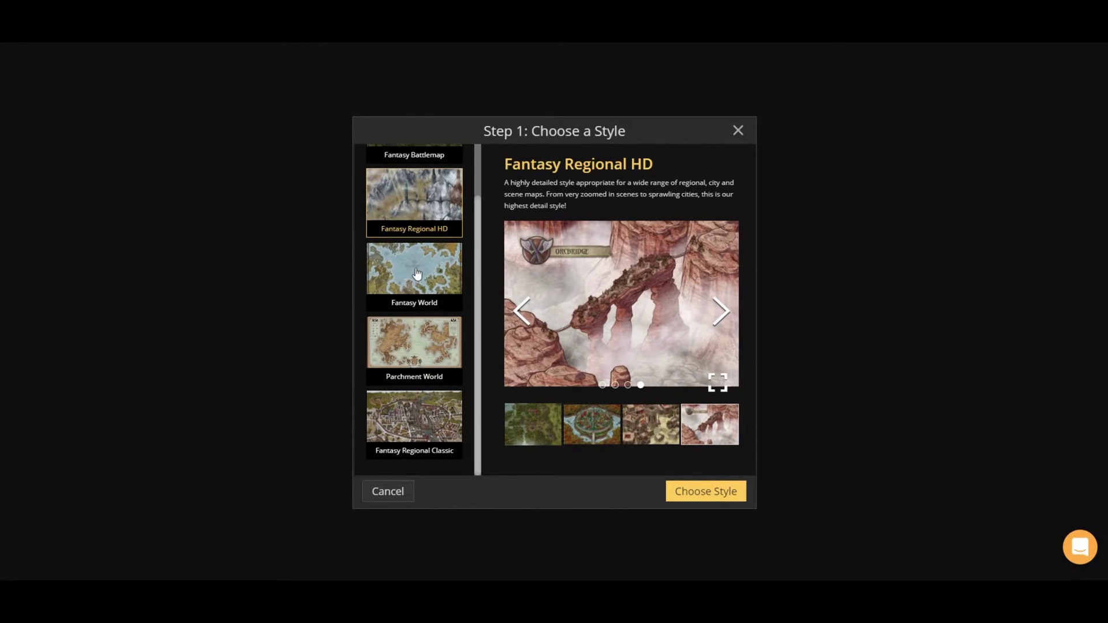
# Compare the Parchment World and Fantasy Regional Classic styles, then select Fantasy World
pyautogui.click(414, 357)
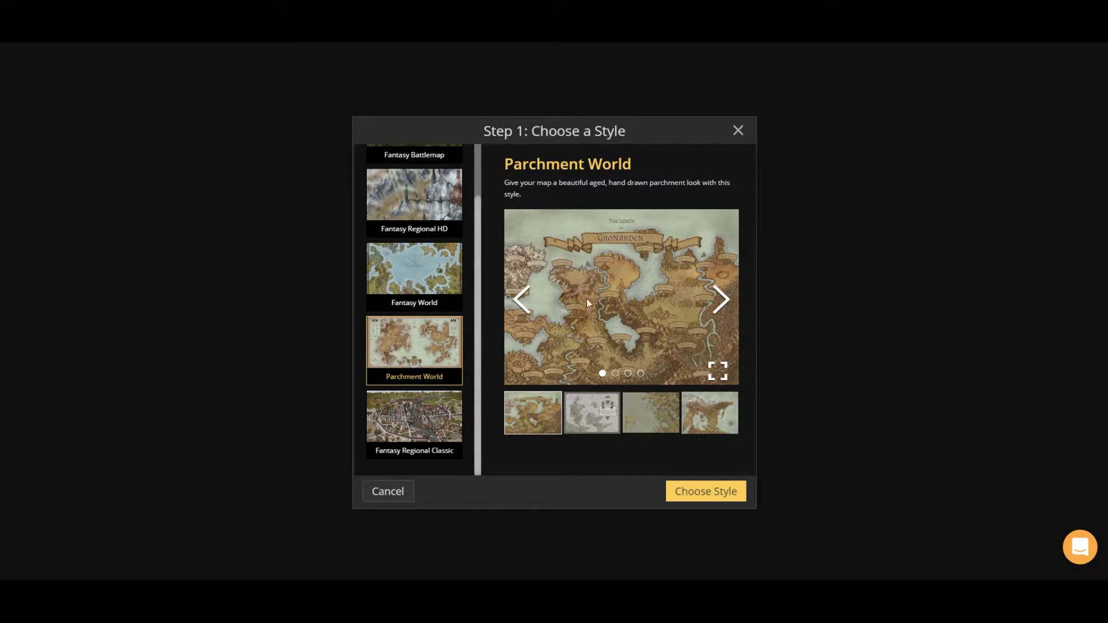
pyautogui.click(435, 407)
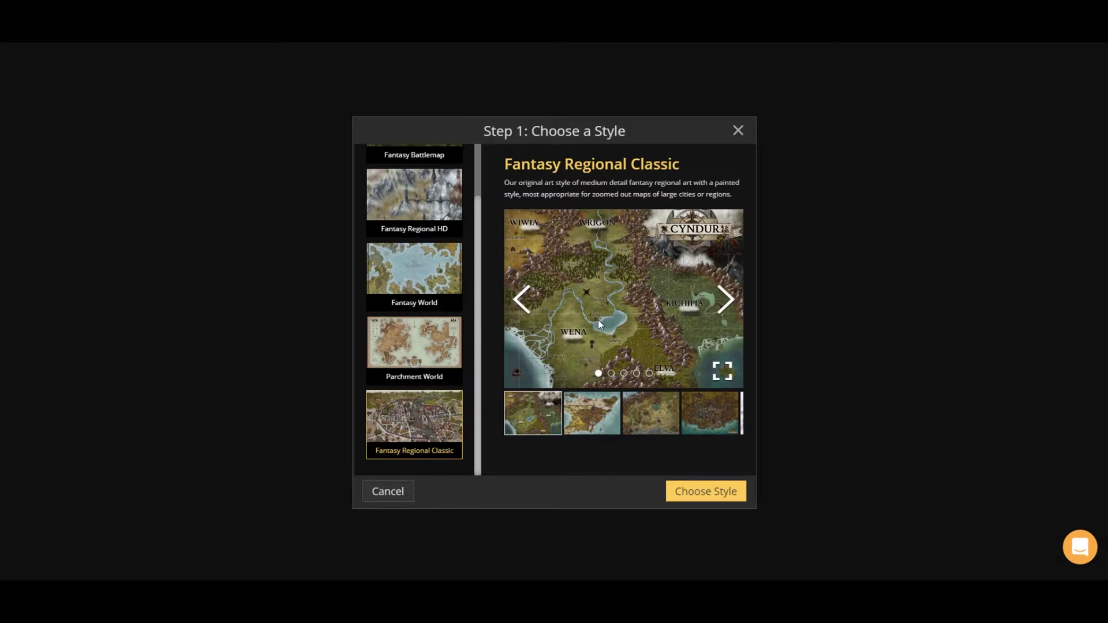
pyautogui.click(440, 277)
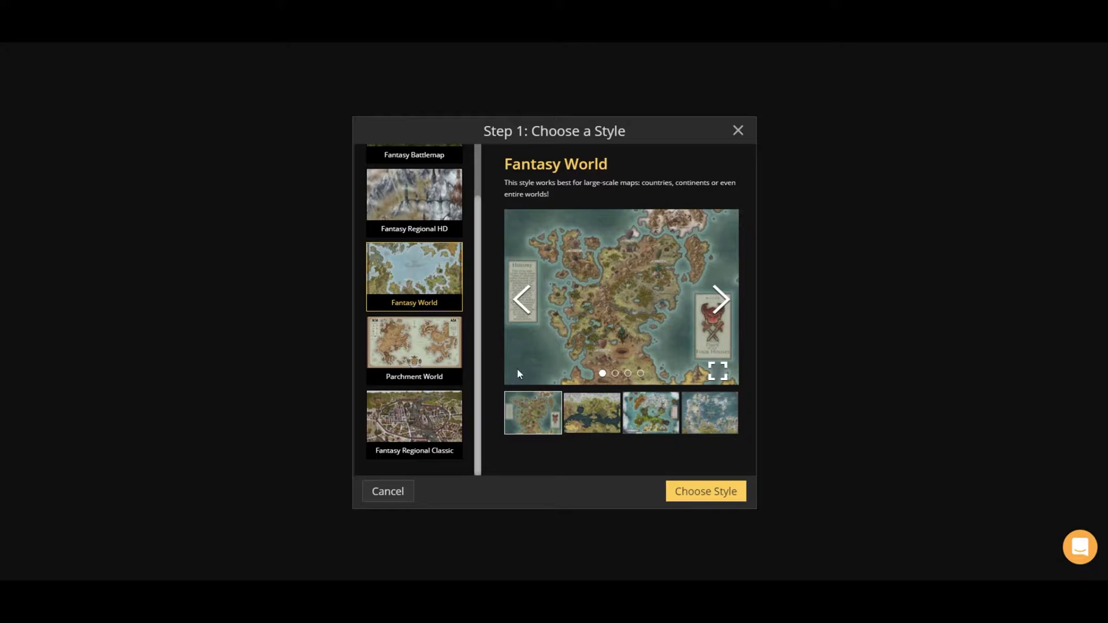
# Confirm Fantasy World and create the map at High (2k), Landscape 40 x 30 tiles
pyautogui.click(691, 493)
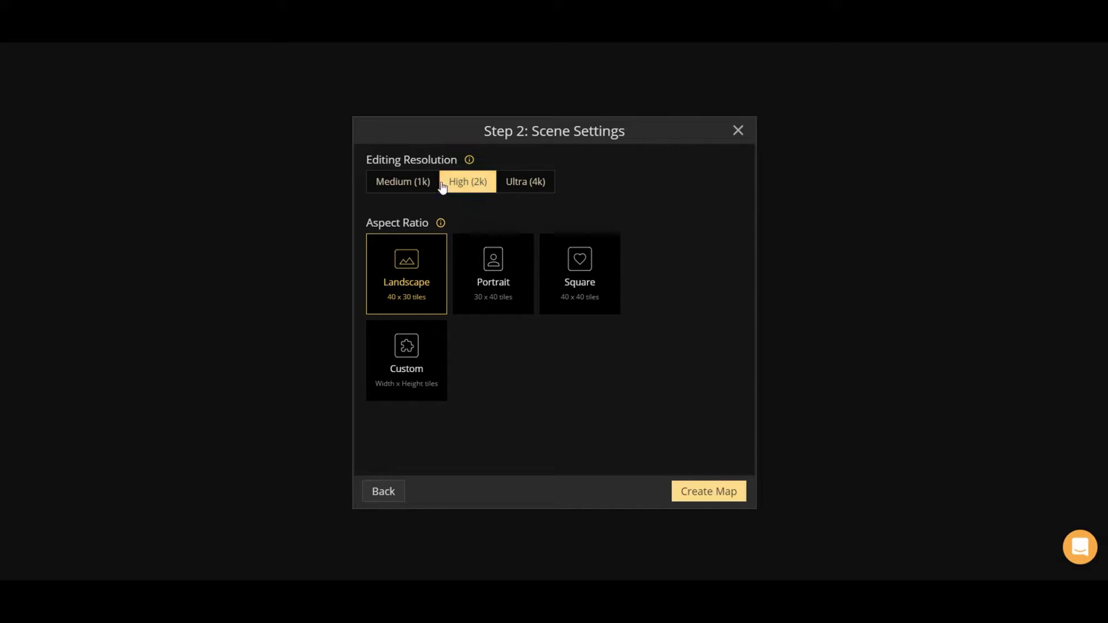
pyautogui.click(723, 493)
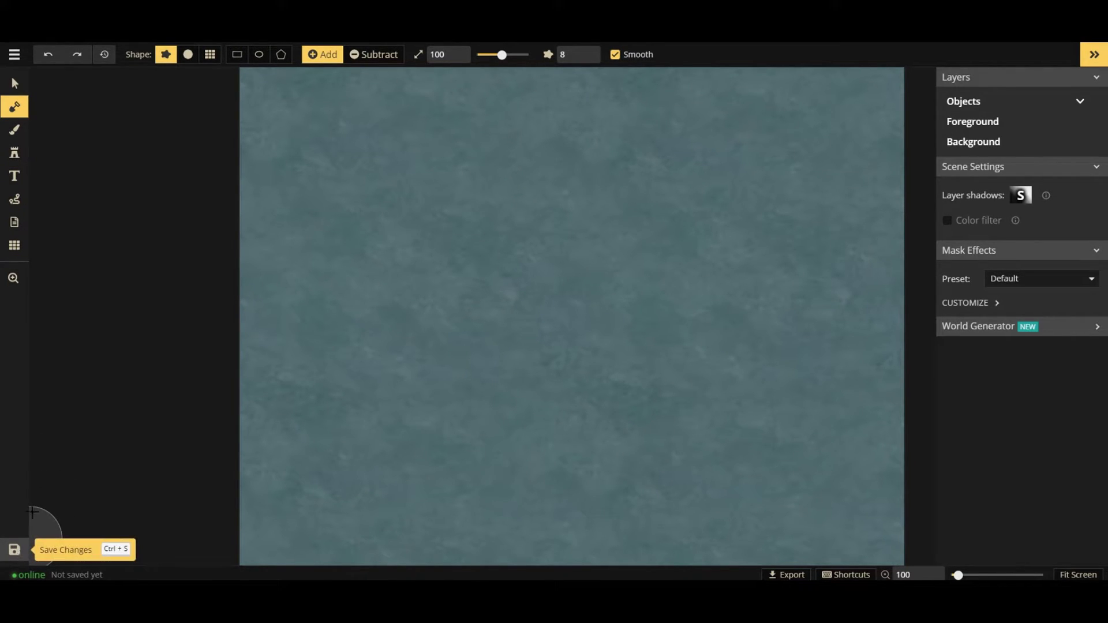
# Open the main map menu to inspect it, then close it again
pyautogui.click(16, 56)
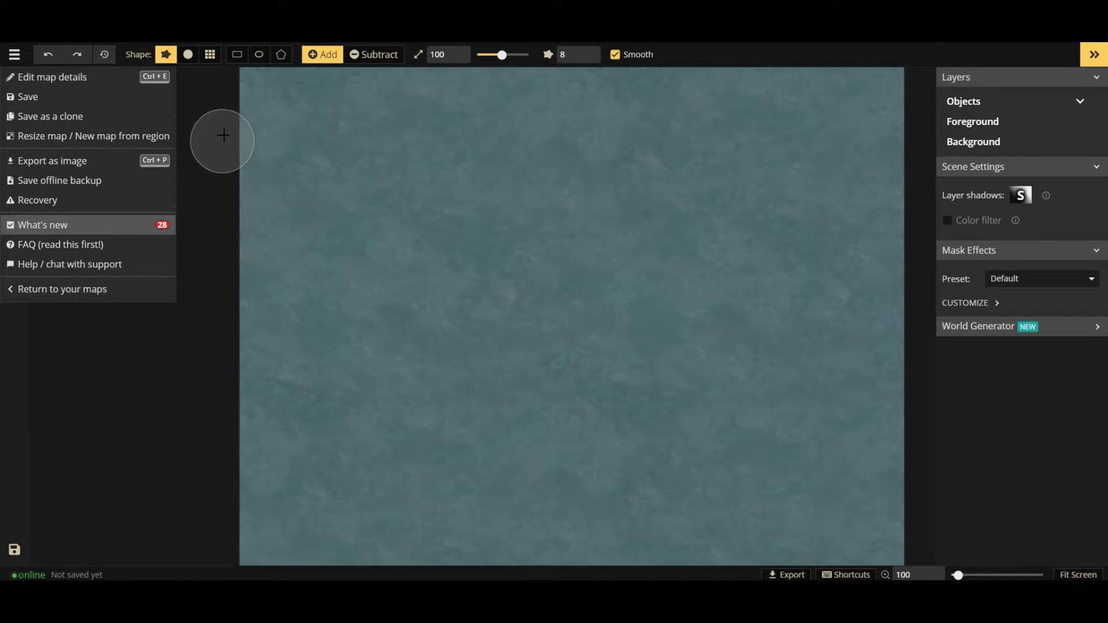
pyautogui.click(127, 362)
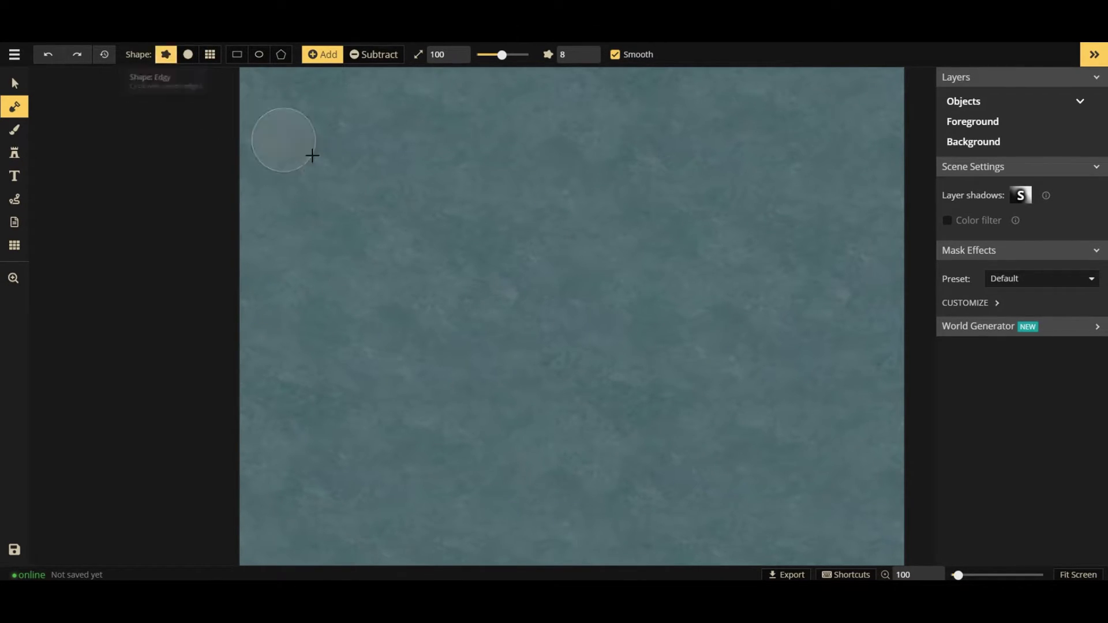
# Paint a large land island in the sea's centre, then try the grid-block brush shape
pyautogui.moveTo(500, 188)
pyautogui.mouseDown()
pyautogui.moveTo(406, 230)
pyautogui.moveTo(460, 312)
pyautogui.moveTo(525, 178)
pyautogui.moveTo(609, 280)
pyautogui.moveTo(545, 181)
pyautogui.moveTo(538, 326)
pyautogui.moveTo(475, 374)
pyautogui.moveTo(594, 272)
pyautogui.moveTo(668, 255)
pyautogui.moveTo(504, 376)
pyautogui.moveTo(683, 241)
pyautogui.moveTo(527, 240)
pyautogui.mouseUp()
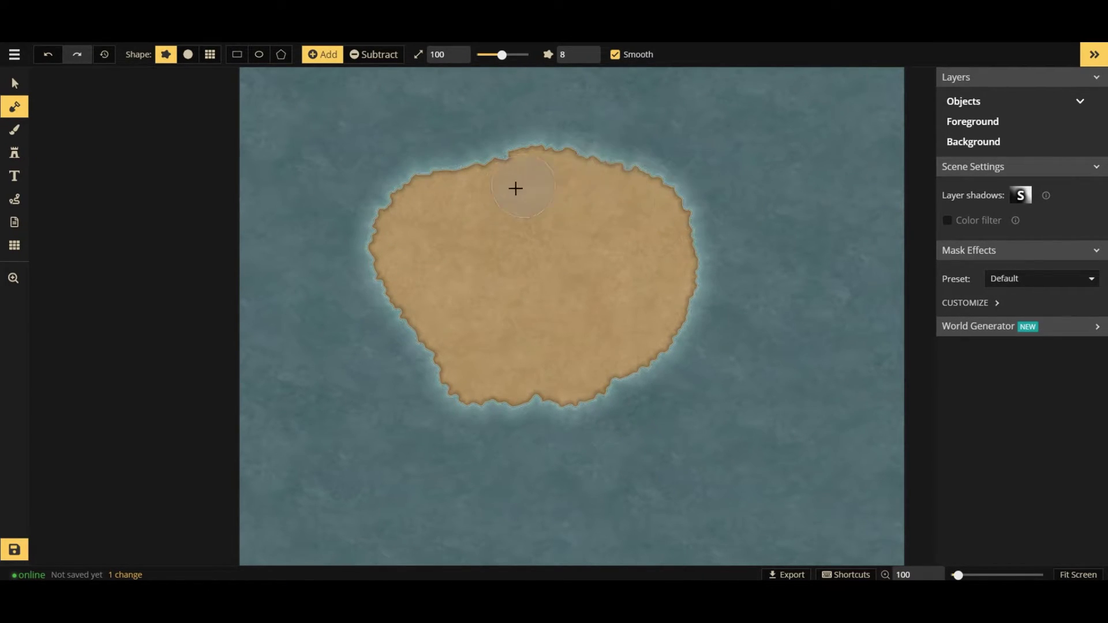
pyautogui.click(210, 55)
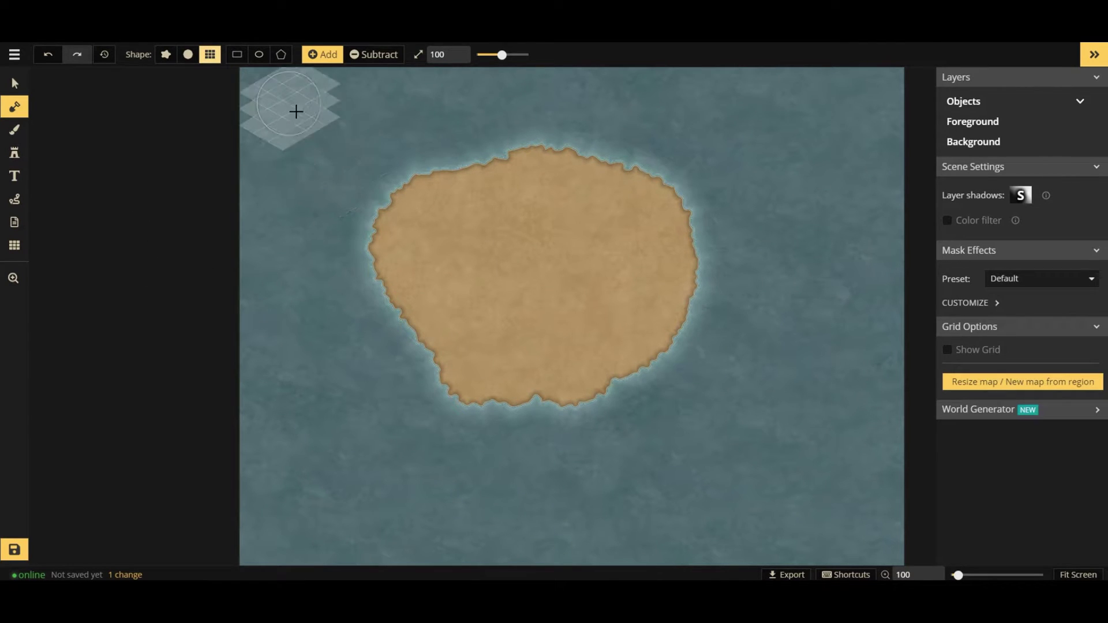
# Set the land brush to Edgy shape, Subtract mode and size 34
pyautogui.click(167, 56)
pyautogui.click(375, 55)
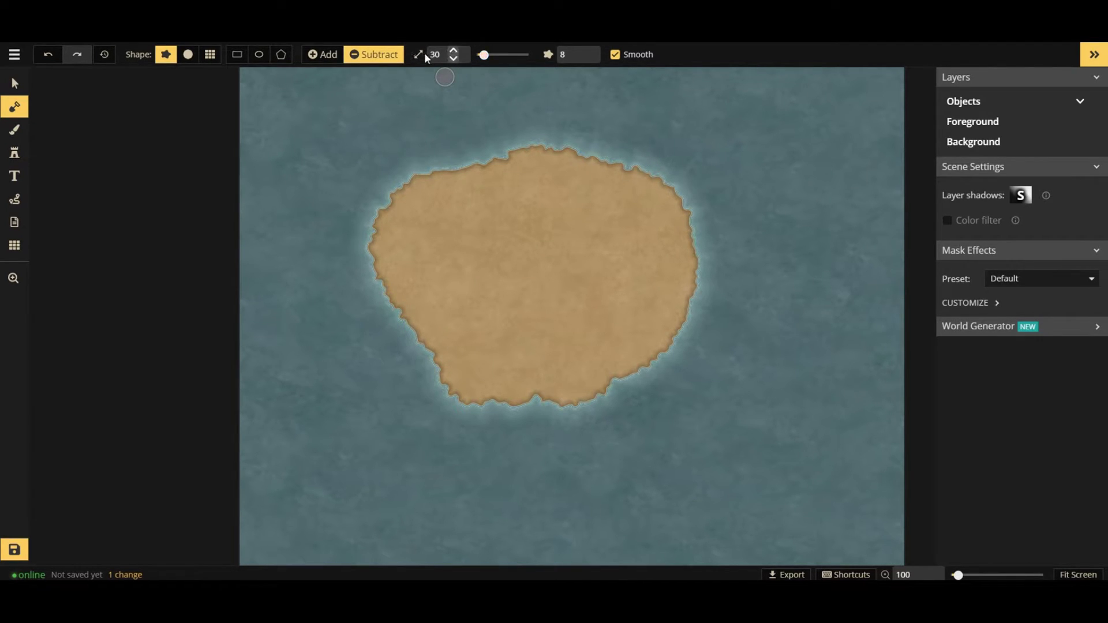
pyautogui.scroll(1, 425, 54)
pyautogui.doubleClick(436, 54)
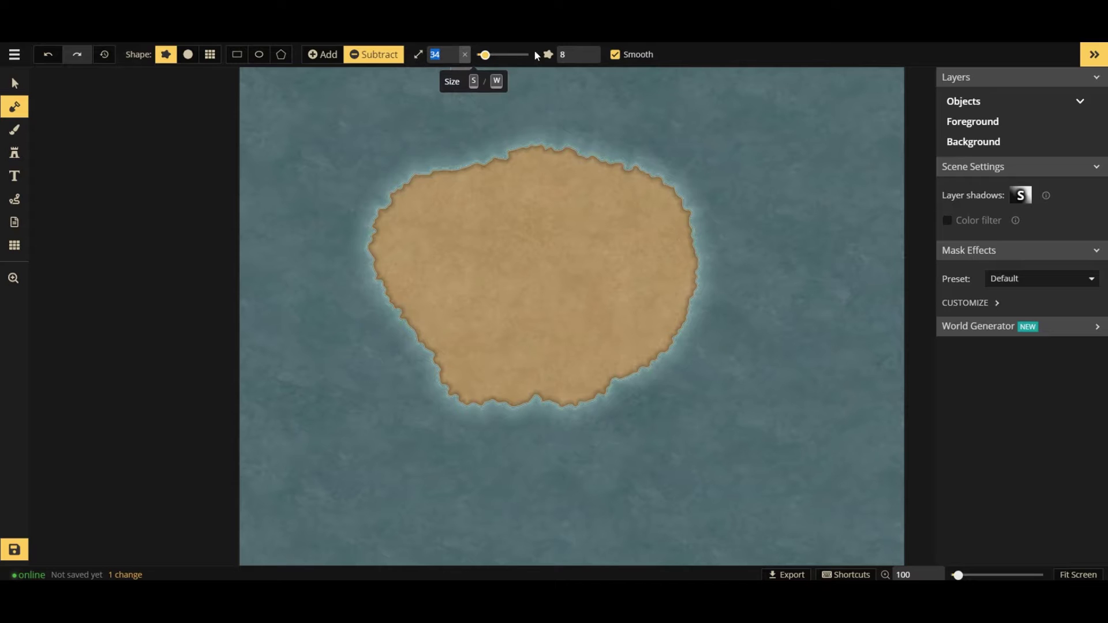
pyautogui.click(444, 70)
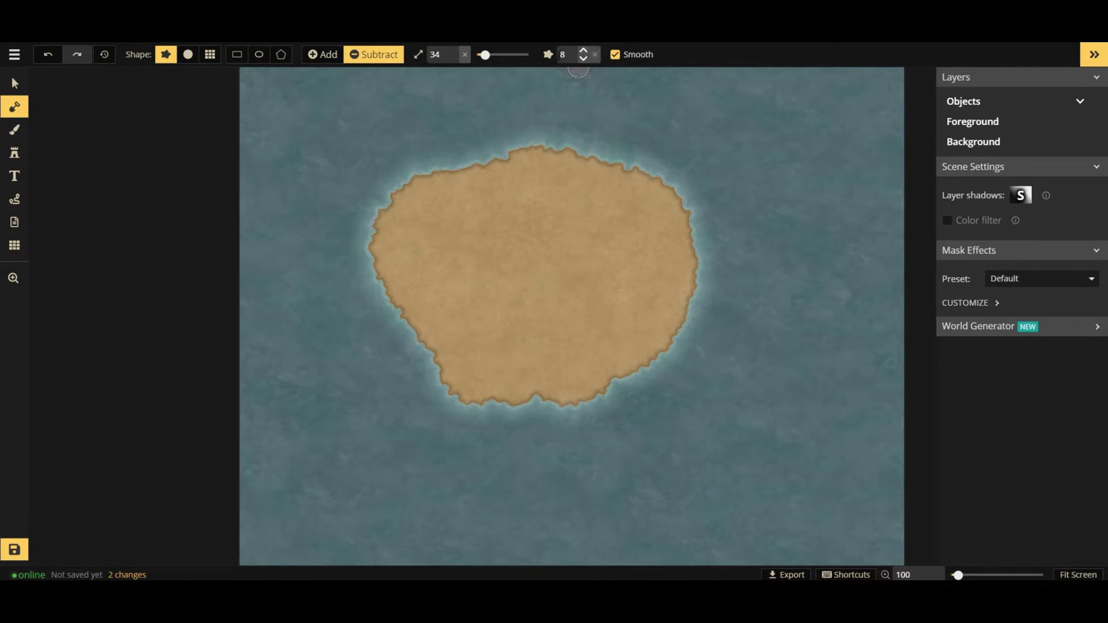
# Raise the feature size to 15 and cut a water notch into the island's top coast
pyautogui.click(584, 50)
pyautogui.click(583, 50)
pyautogui.click(584, 49)
pyautogui.click(584, 50)
pyautogui.click(583, 50)
pyautogui.click(584, 50)
pyautogui.click(584, 49)
pyautogui.moveTo(554, 119)
pyautogui.mouseDown()
pyautogui.moveTo(523, 149)
pyautogui.moveTo(553, 133)
pyautogui.moveTo(587, 150)
pyautogui.moveTo(518, 156)
pyautogui.moveTo(610, 161)
pyautogui.moveTo(696, 210)
pyautogui.mouseUp()
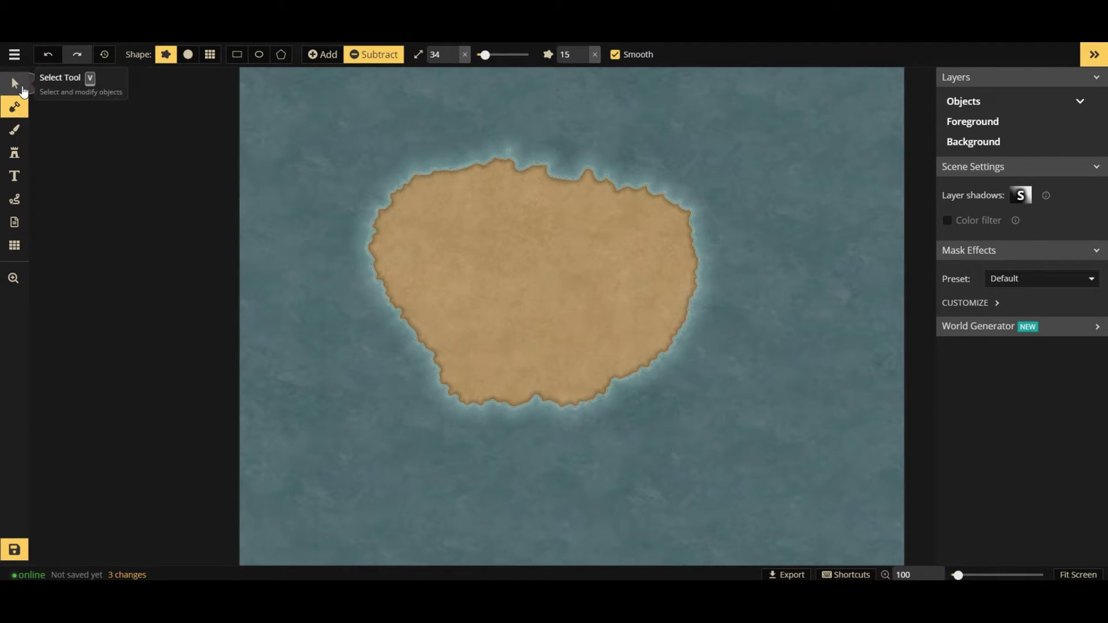
# Switch to the Select Tool and toggle the layer-range filter on, then off
pyautogui.click(23, 88)
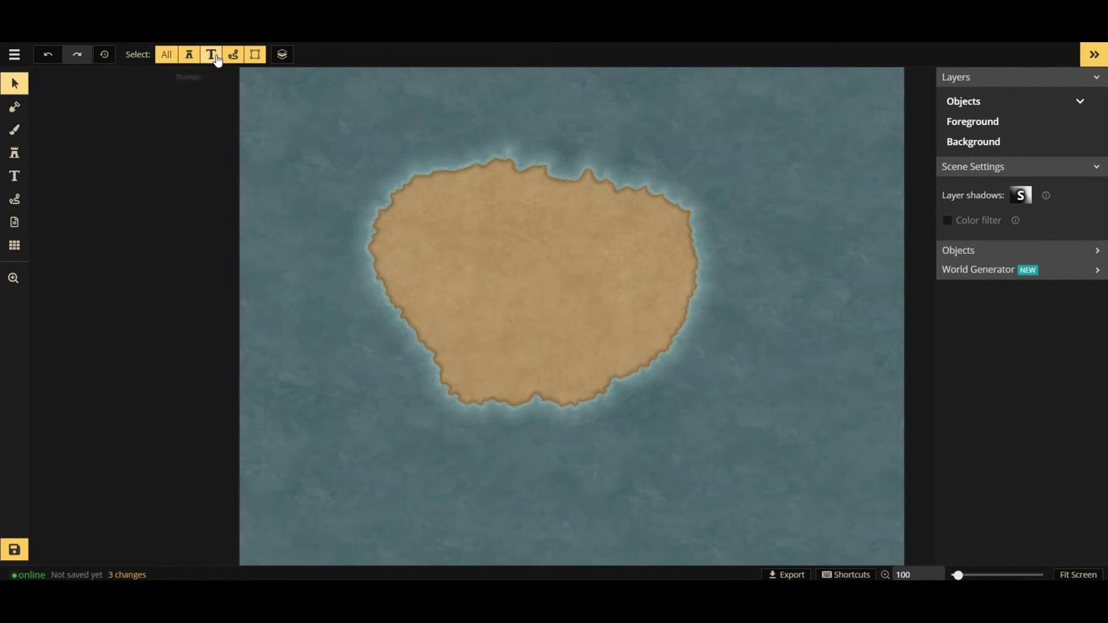
pyautogui.click(283, 56)
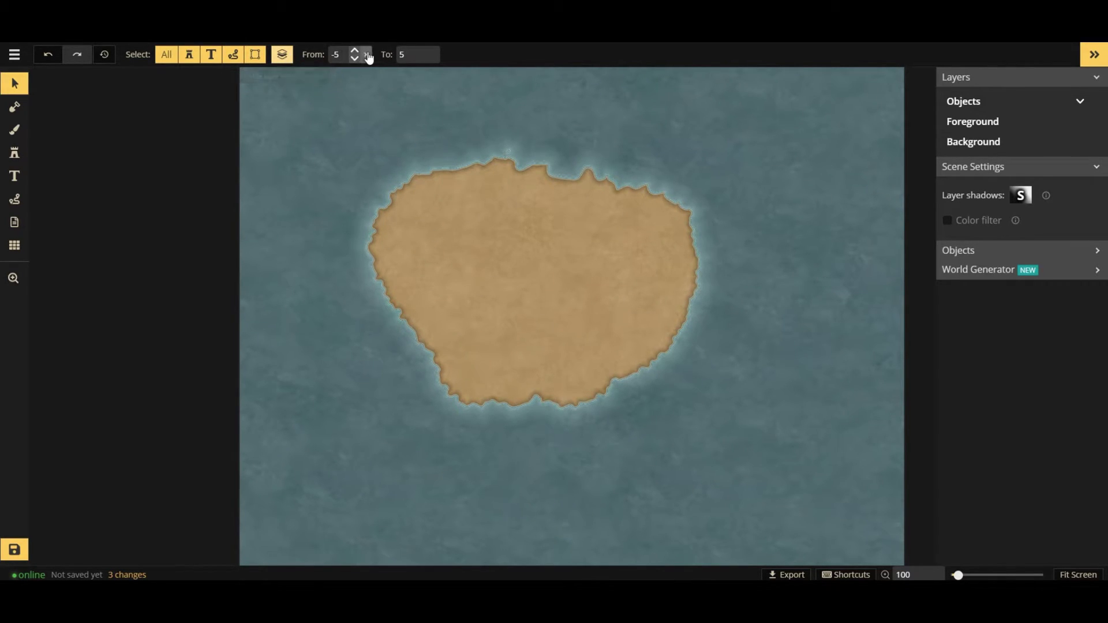
pyautogui.click(283, 55)
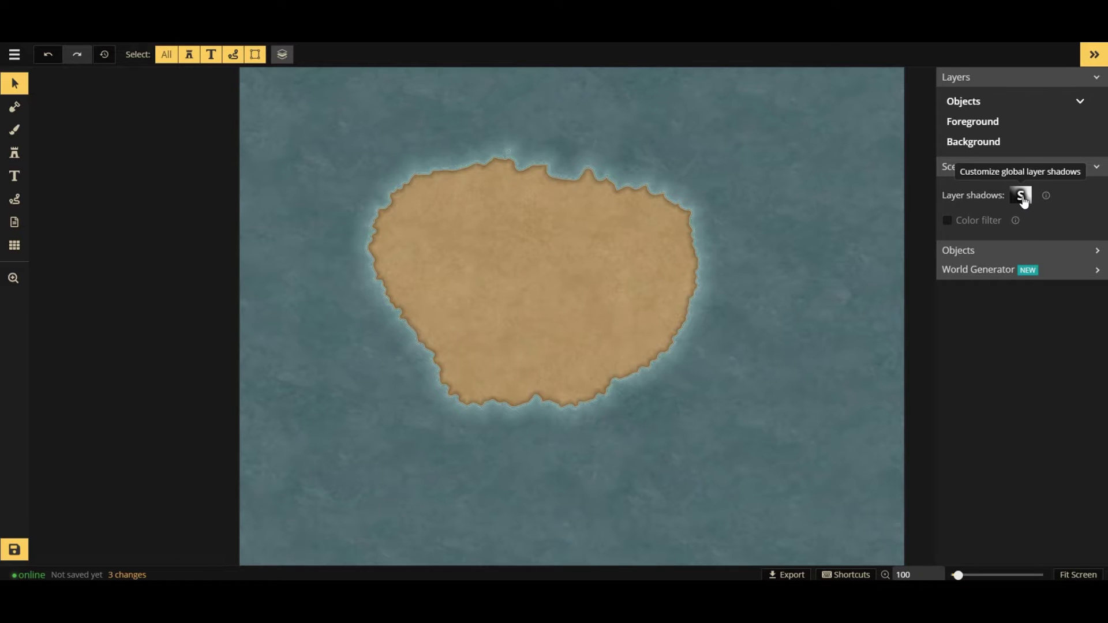
# Enable the colour filter, try Parchment, then apply Black & White at intensity 100
pyautogui.click(947, 225)
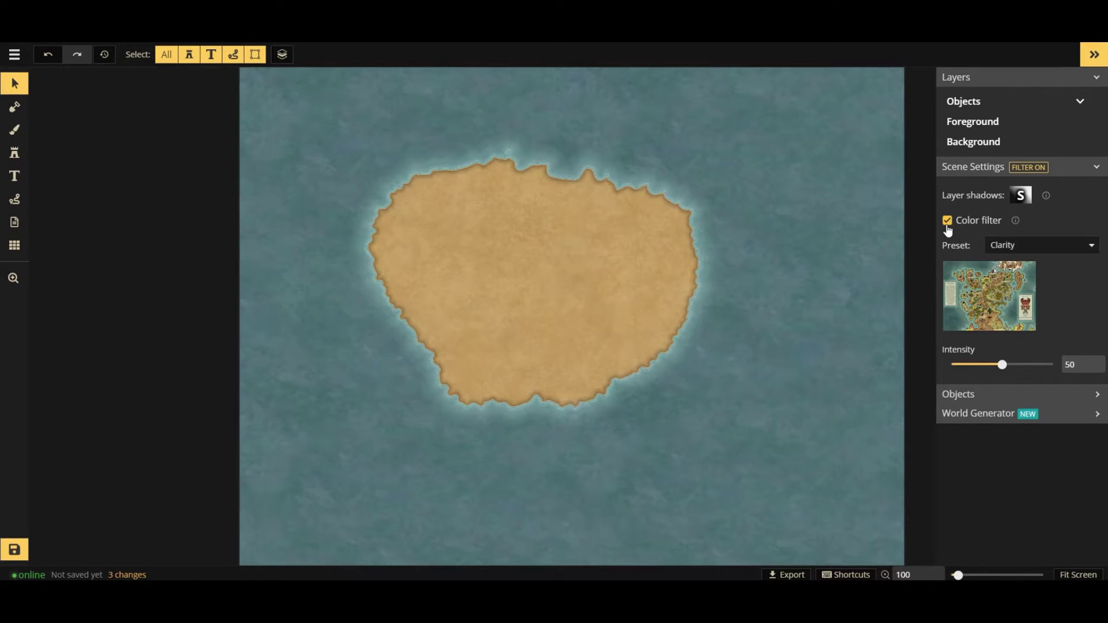
pyautogui.click(1016, 248)
pyautogui.scroll(-3, 1025, 309)
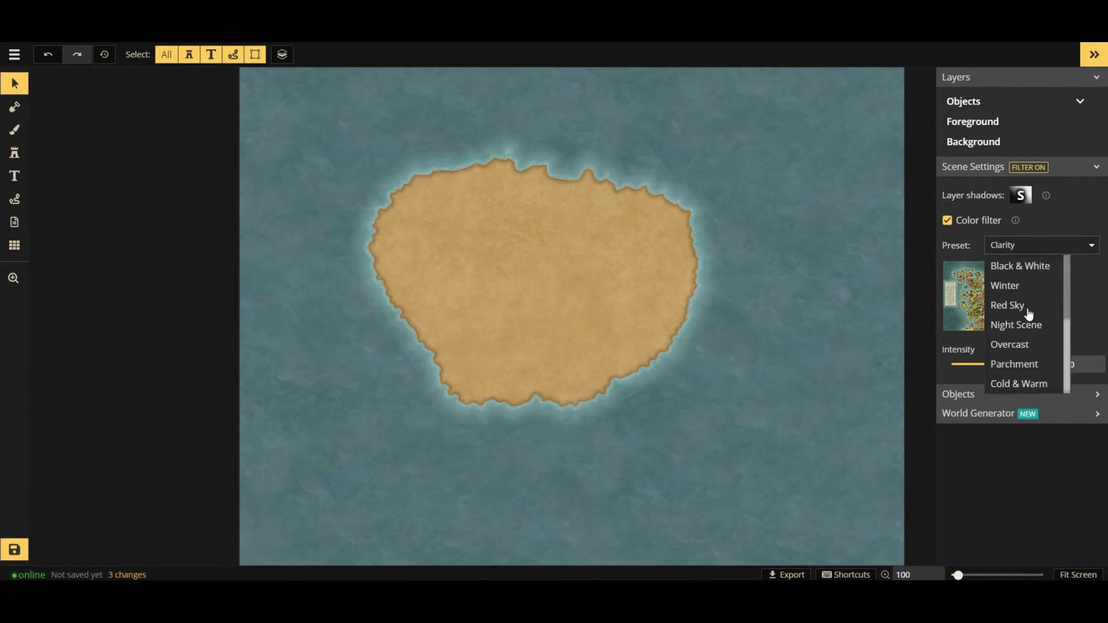
pyautogui.click(1030, 373)
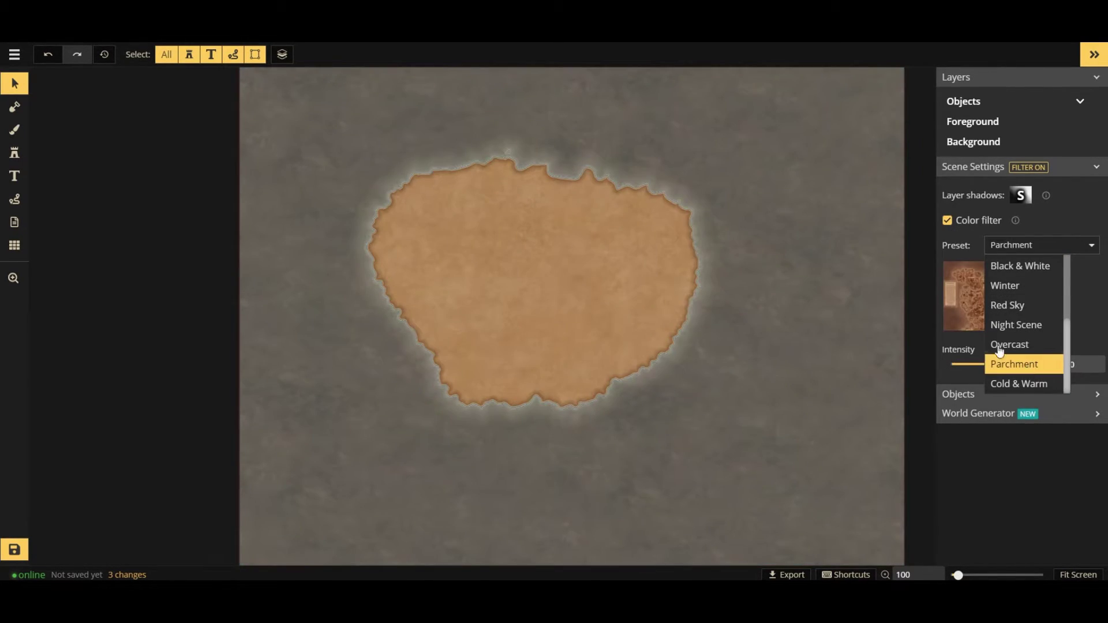
pyautogui.scroll(3, 1014, 335)
pyautogui.click(1020, 381)
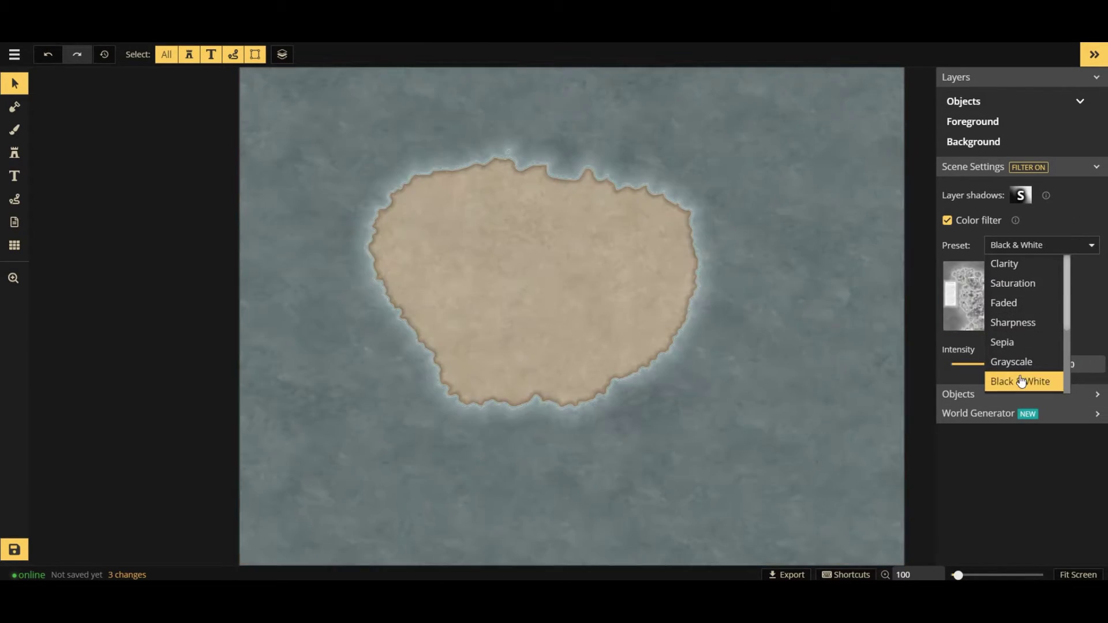
pyautogui.click(1016, 268)
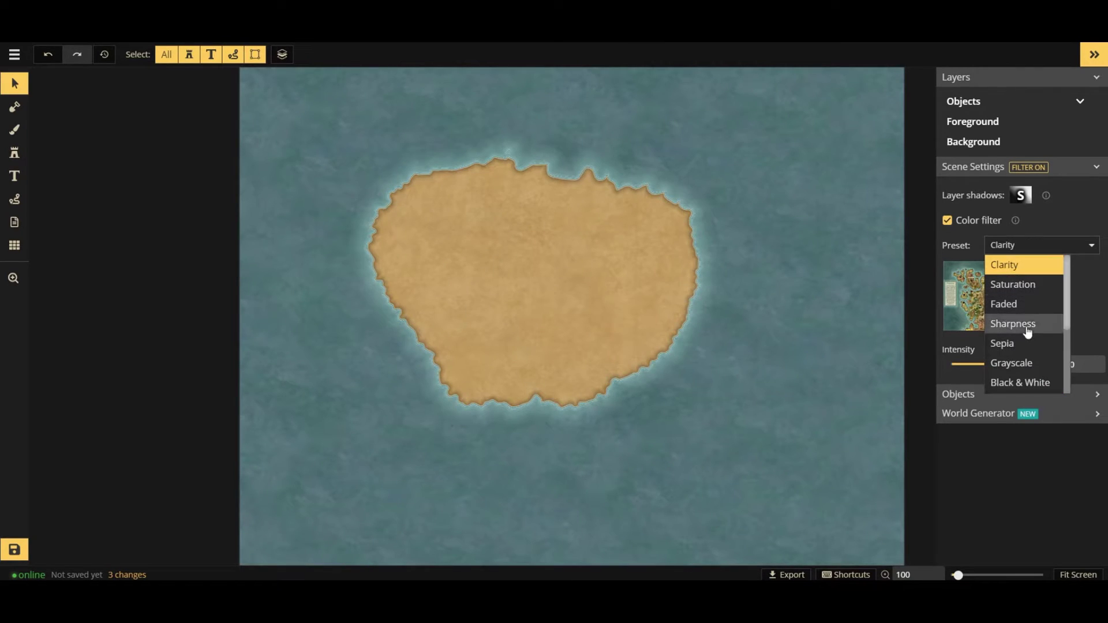
pyautogui.click(1024, 382)
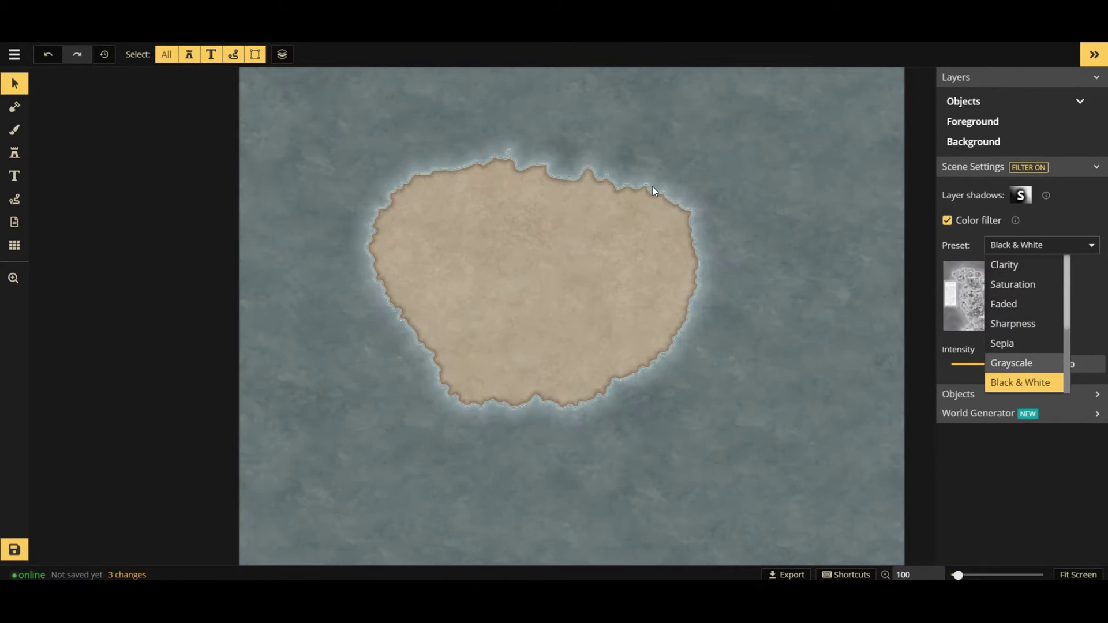
pyautogui.click(1100, 296)
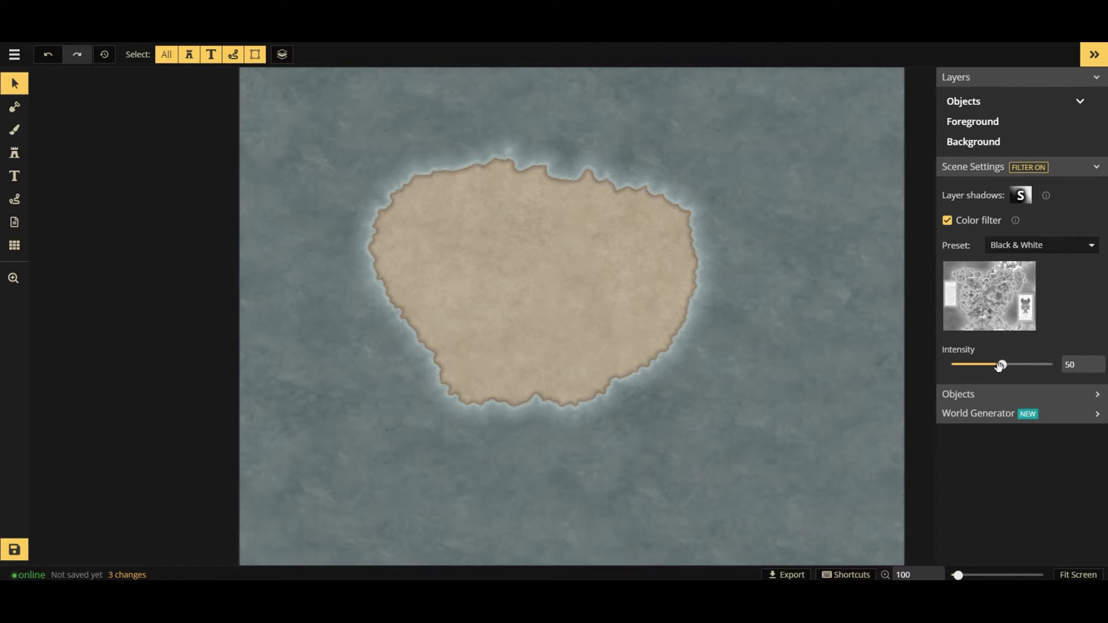
pyautogui.moveTo(1002, 364)
pyautogui.mouseDown()
pyautogui.moveTo(1071, 373)
pyautogui.moveTo(1000, 366)
pyautogui.mouseUp()
# Try the Clarity, Saturation and Faded presets, then disable the colour filter and expand Objects
pyautogui.click(1056, 247)
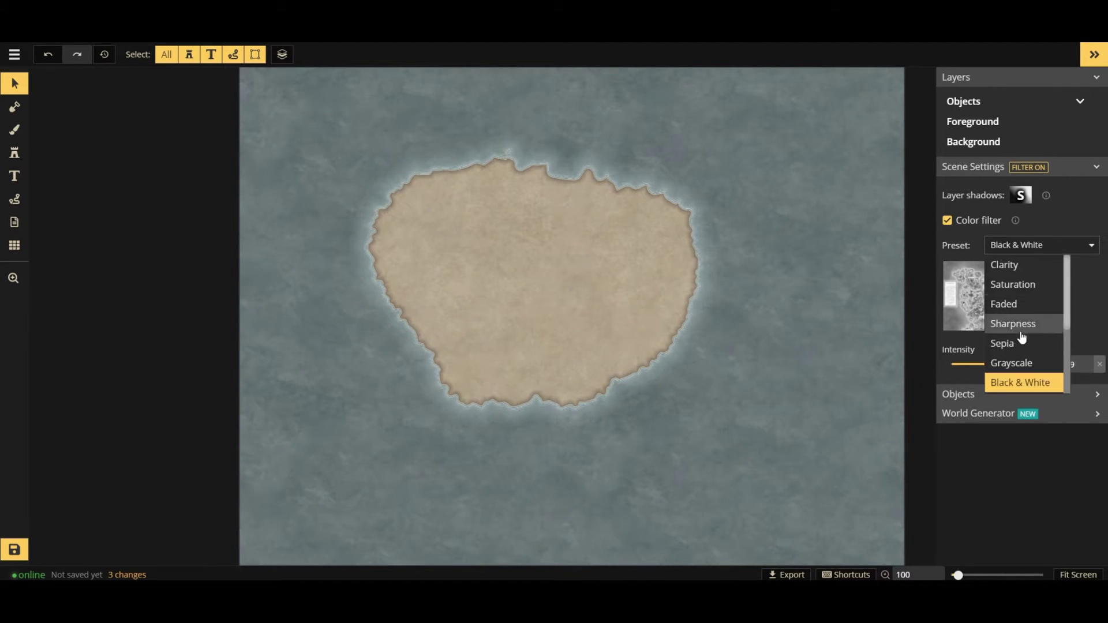
pyautogui.click(1017, 274)
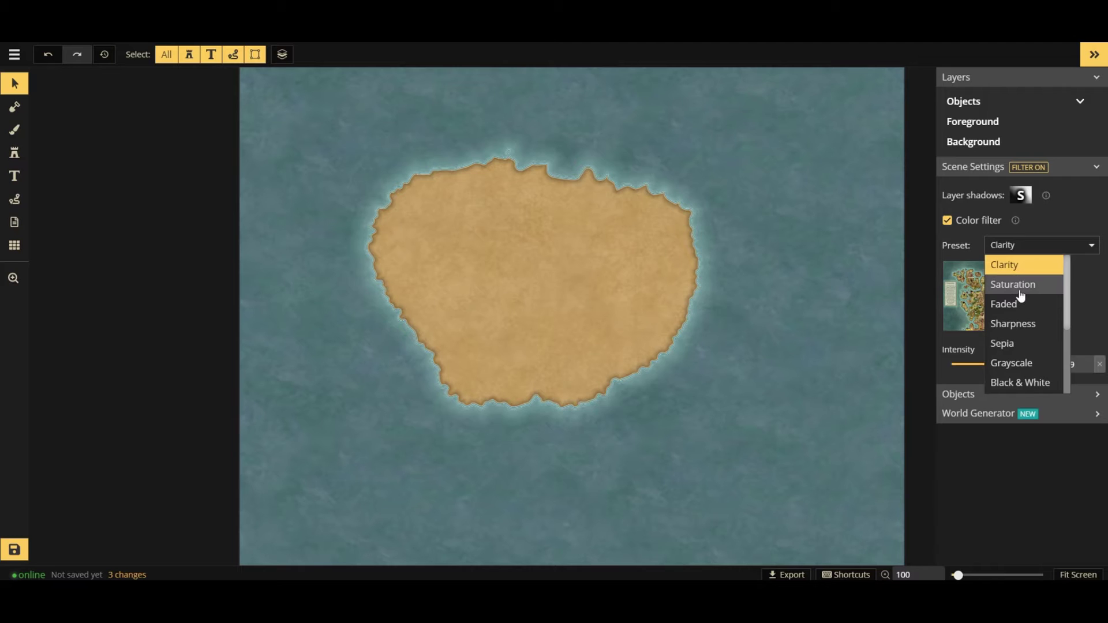
pyautogui.click(1020, 288)
pyautogui.click(1016, 304)
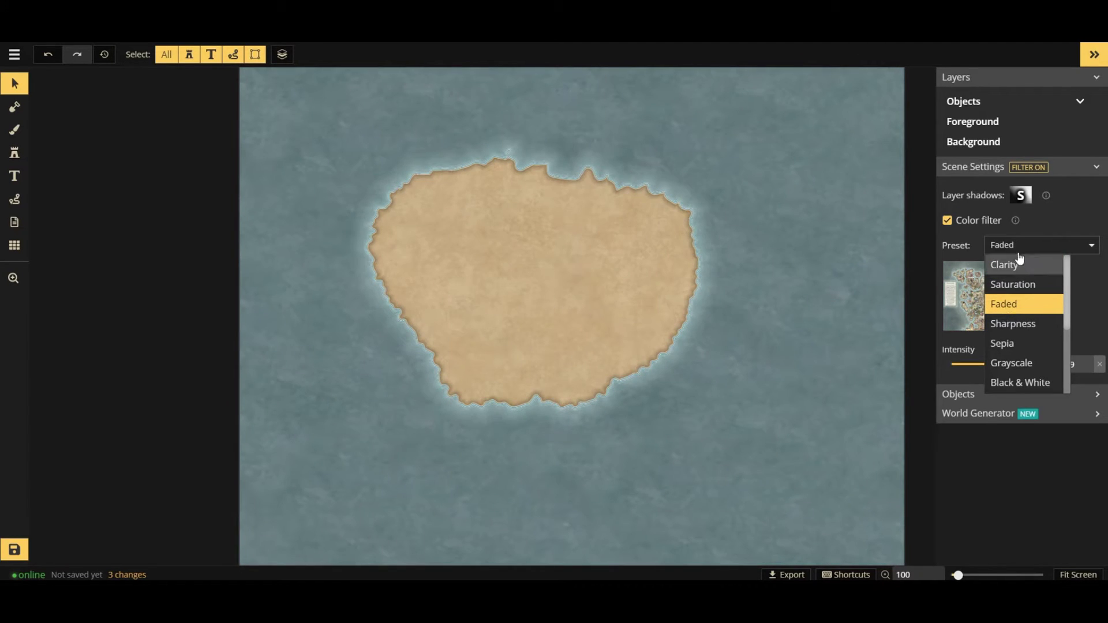
pyautogui.click(947, 221)
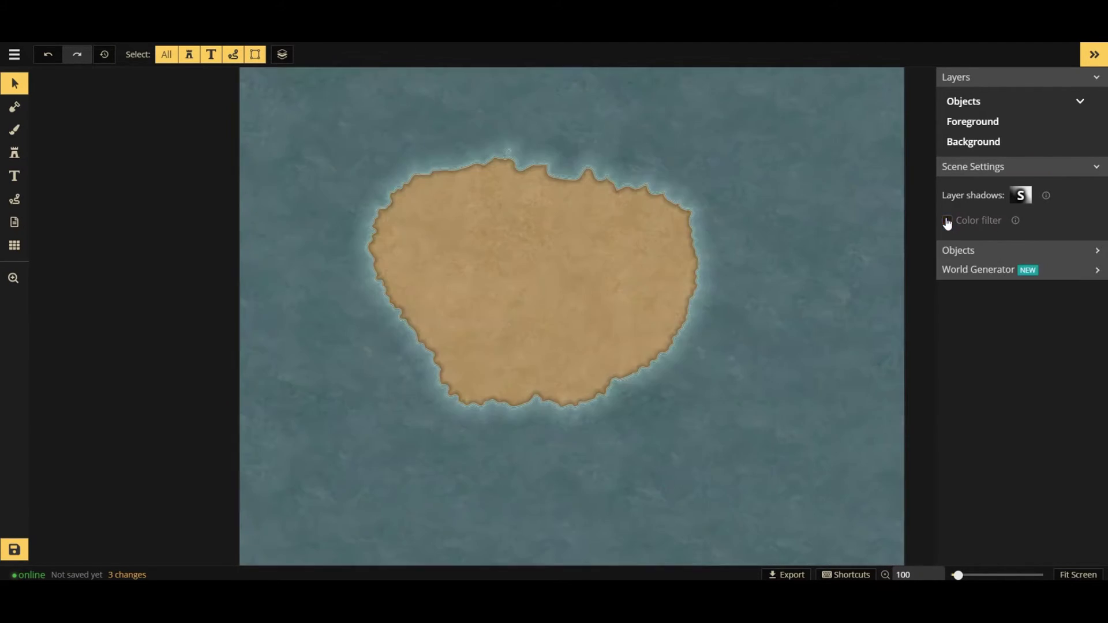
pyautogui.click(952, 253)
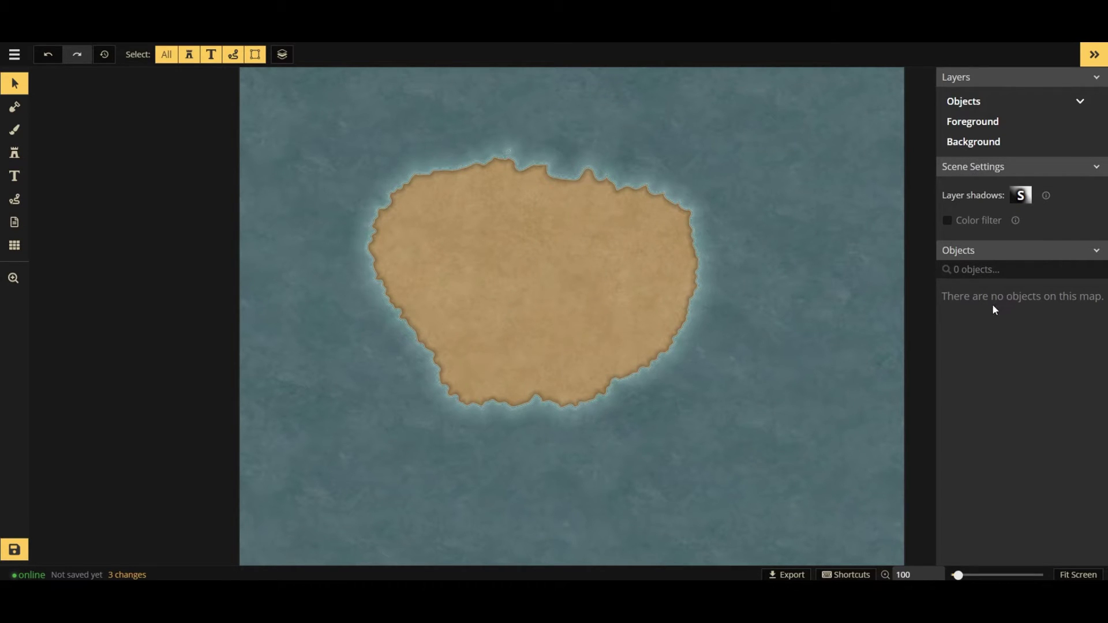
# Collapse the Layers and Scene Settings sections in the right panel
pyautogui.click(985, 82)
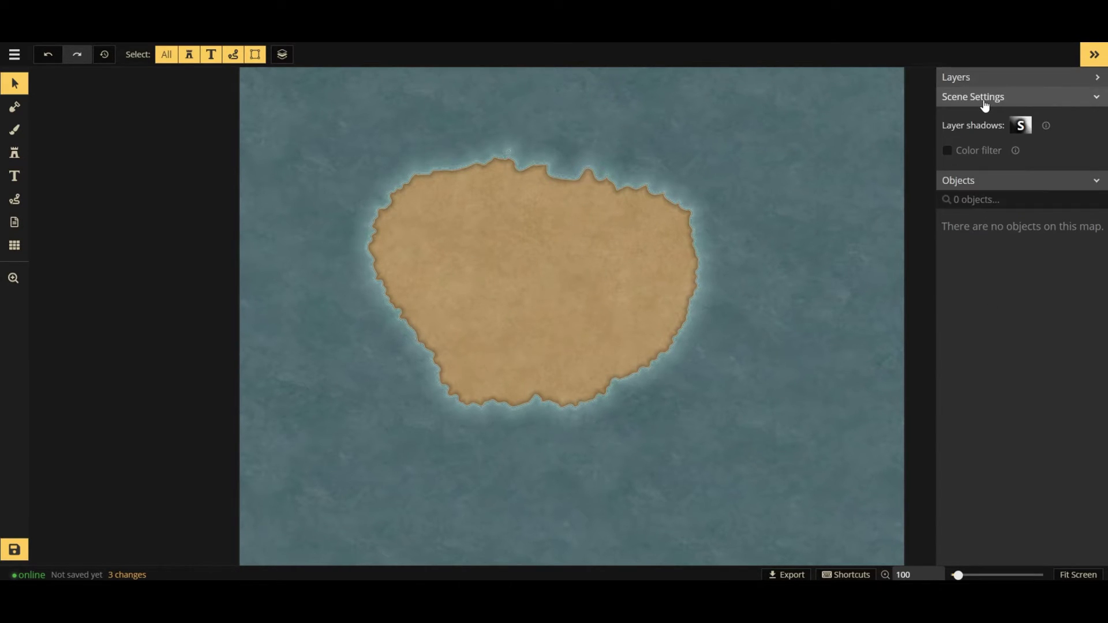
pyautogui.click(985, 101)
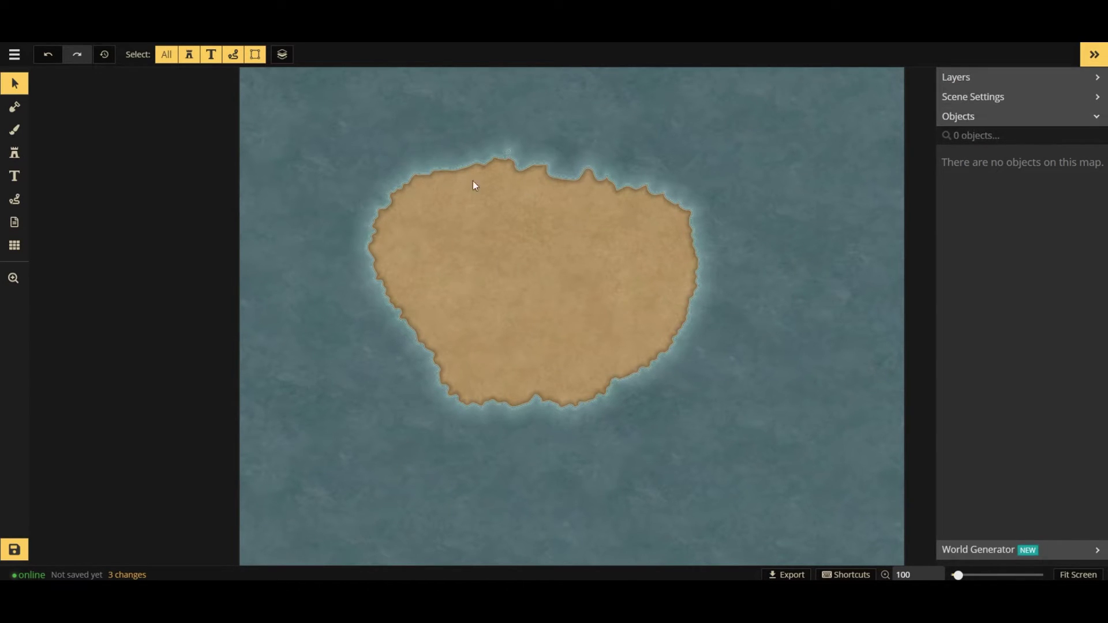
# Switch to the Brush tool painting on the foreground (FG) layer
pyautogui.click(15, 128)
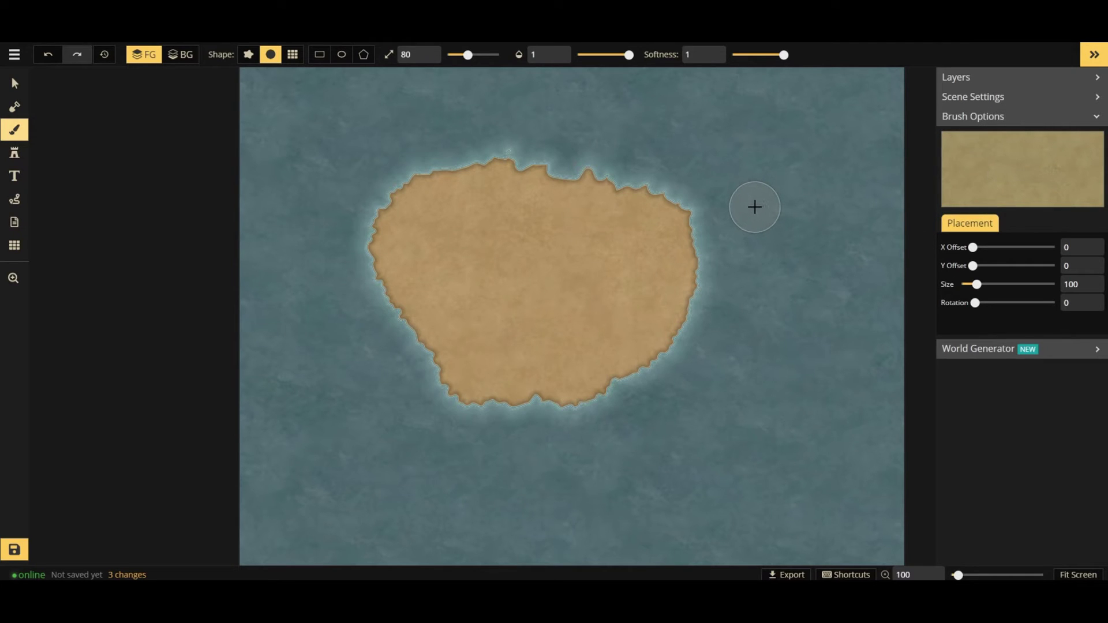
pyautogui.click(133, 61)
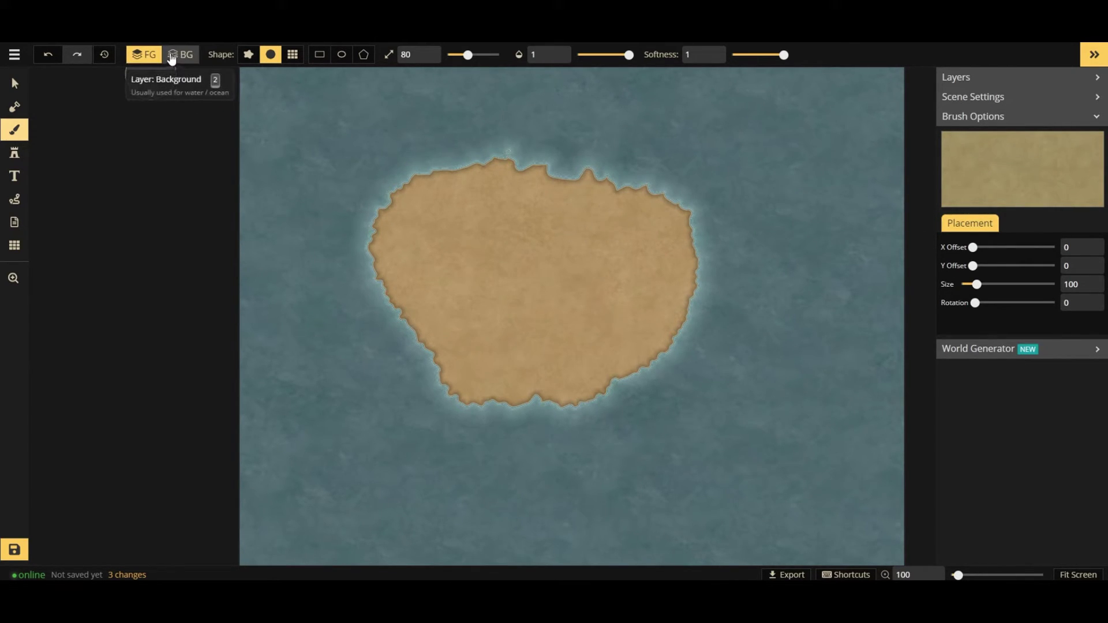
pyautogui.click(138, 56)
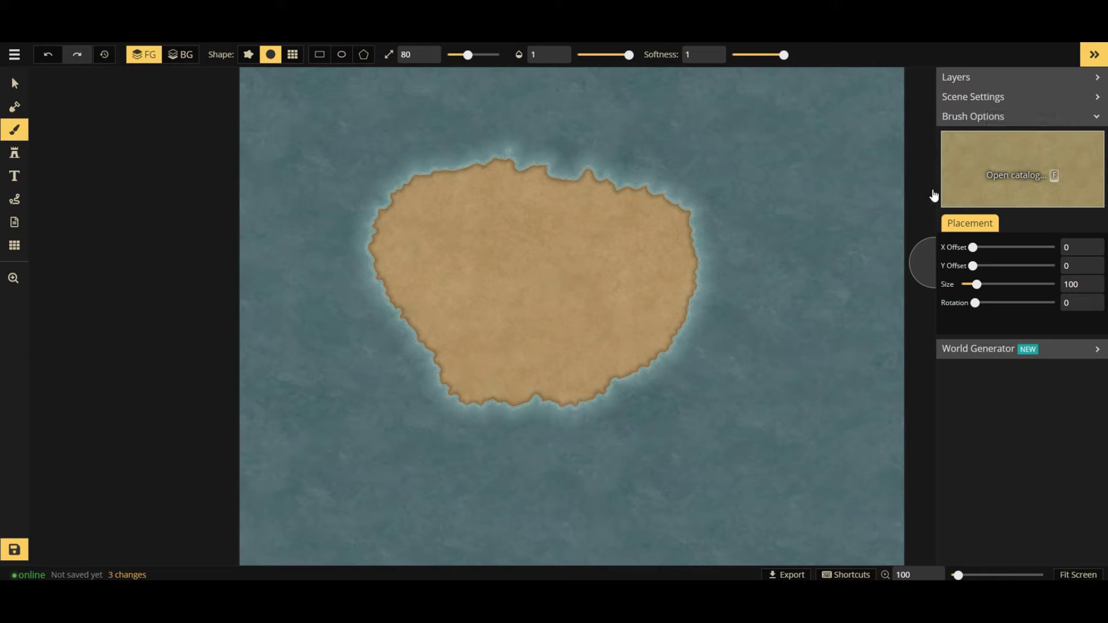
# In the Texture Catalog, toggle Fantasy Regional HD off and show all Fantasy World texture packs
pyautogui.click(943, 193)
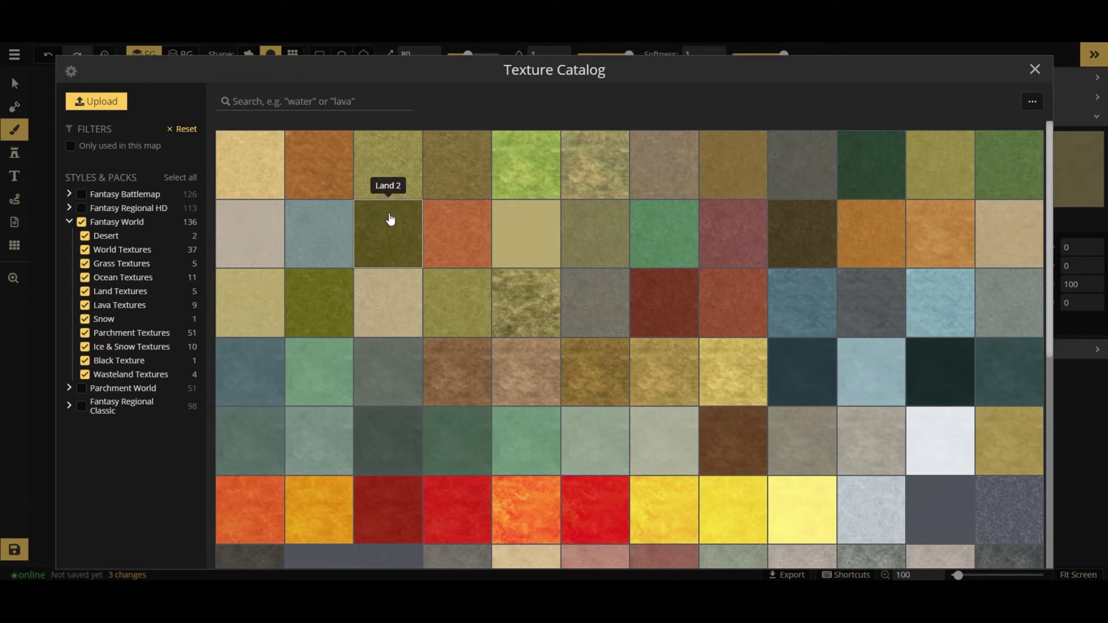
pyautogui.scroll(-1, 391, 218)
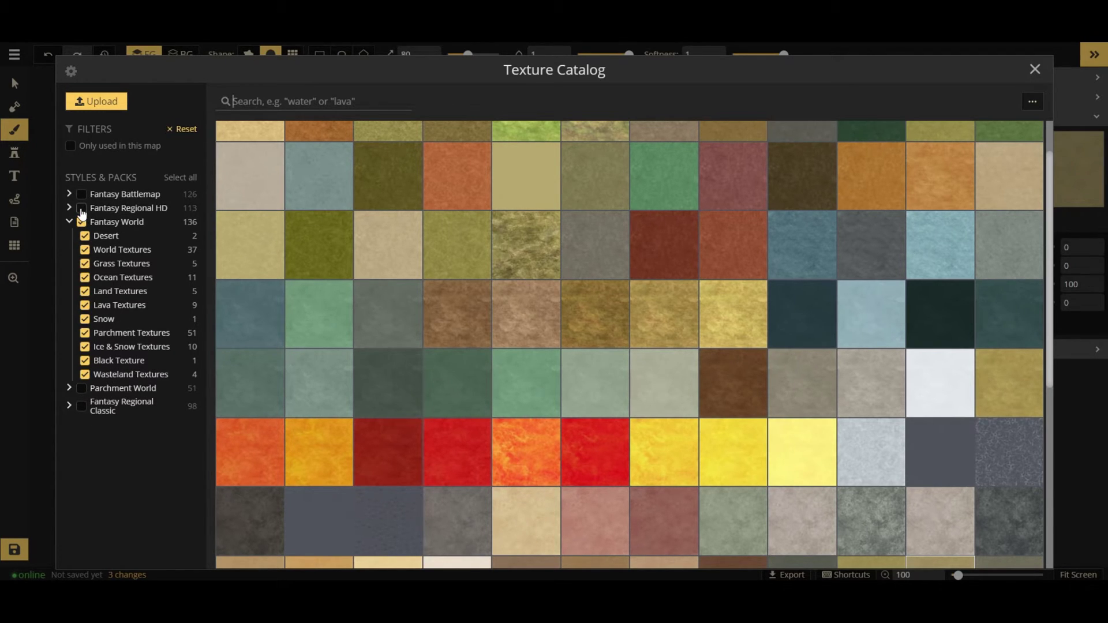
pyautogui.click(81, 209)
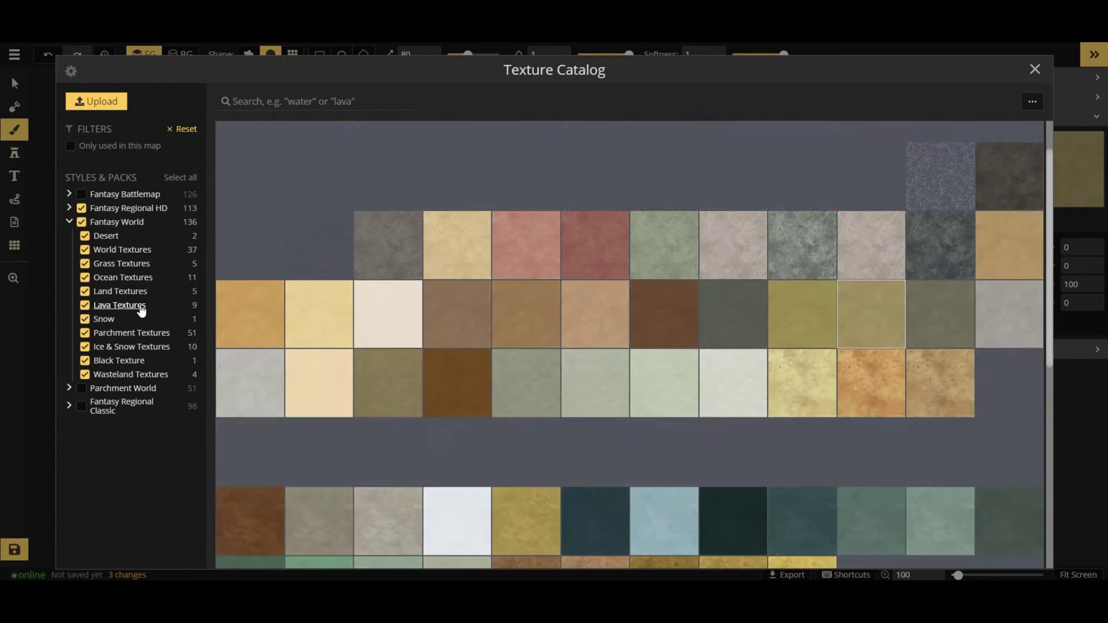
pyautogui.scroll(1, 507, 296)
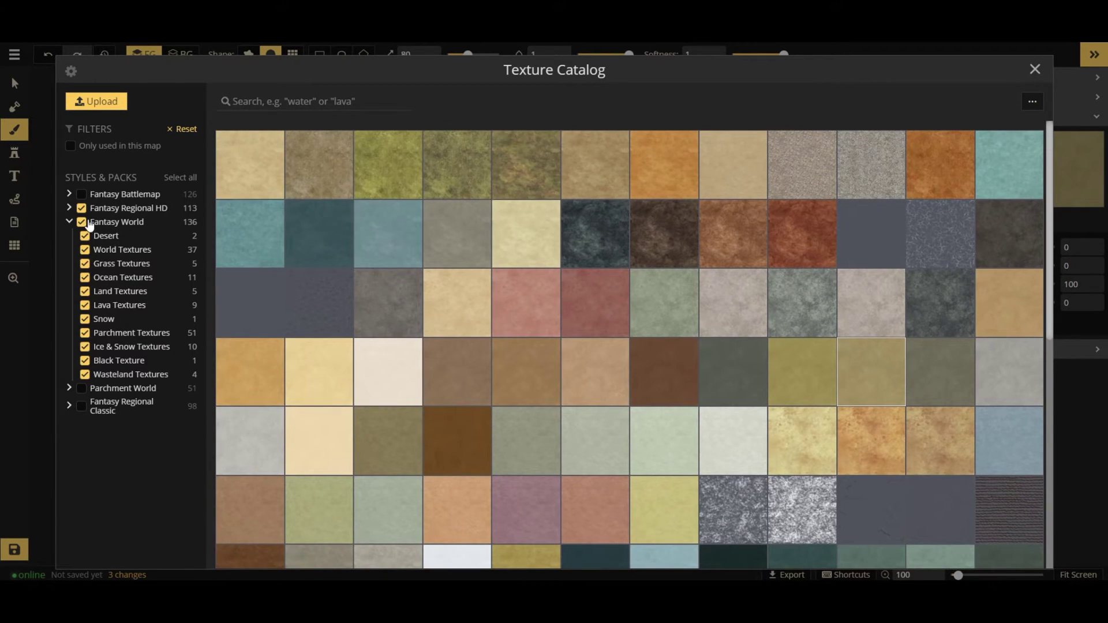
pyautogui.click(81, 209)
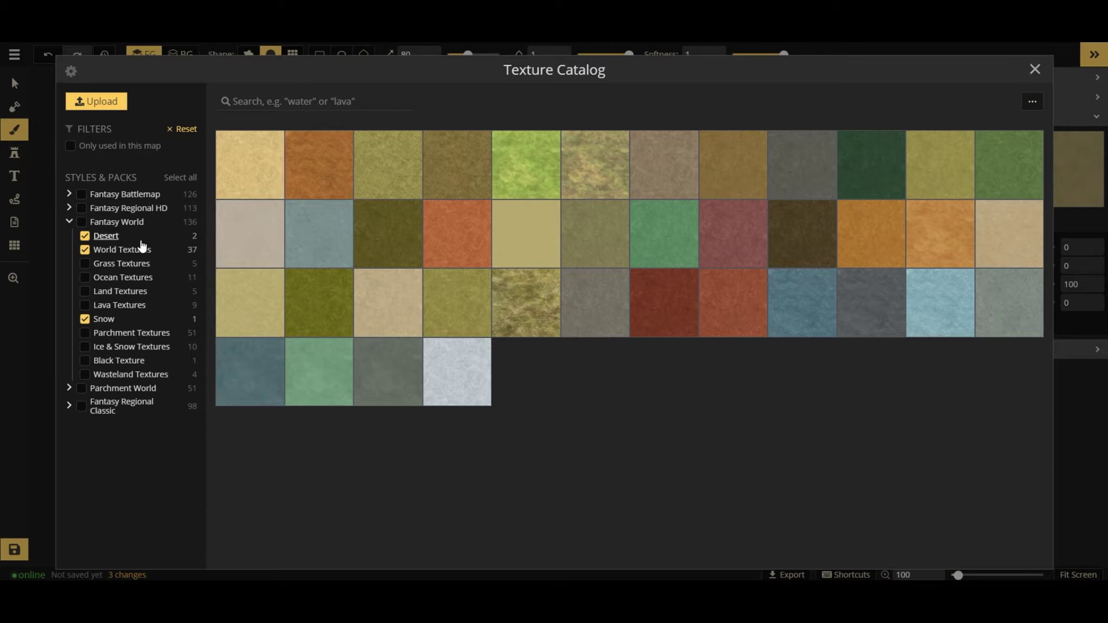
pyautogui.click(81, 222)
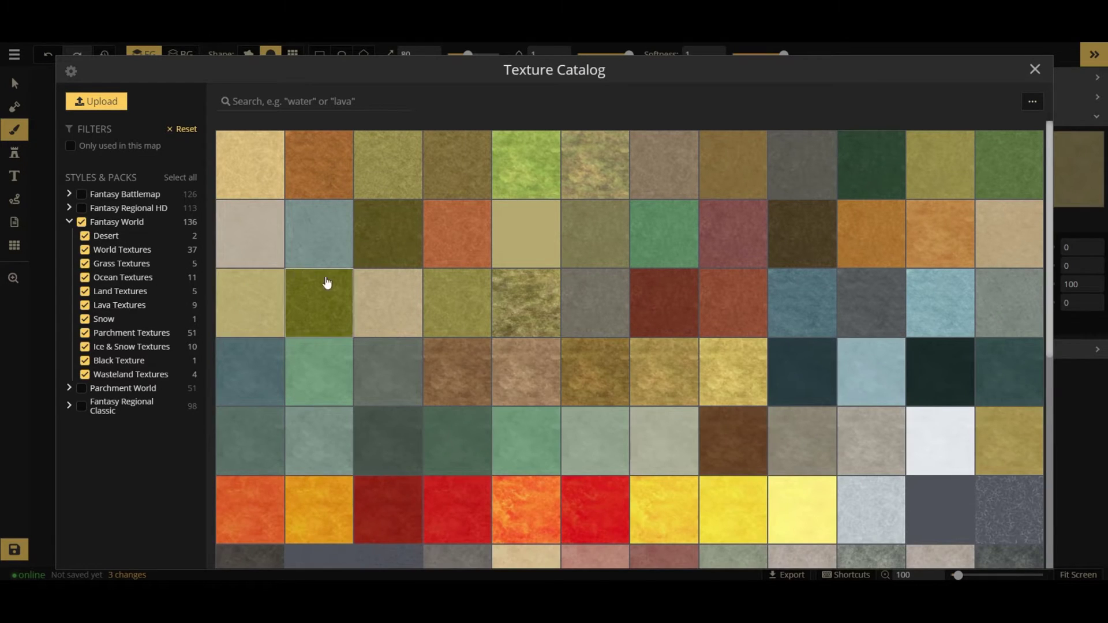
# Paint dark olive grass over the island's west, centre and east at brush size 142, then select BG
pyautogui.click(382, 237)
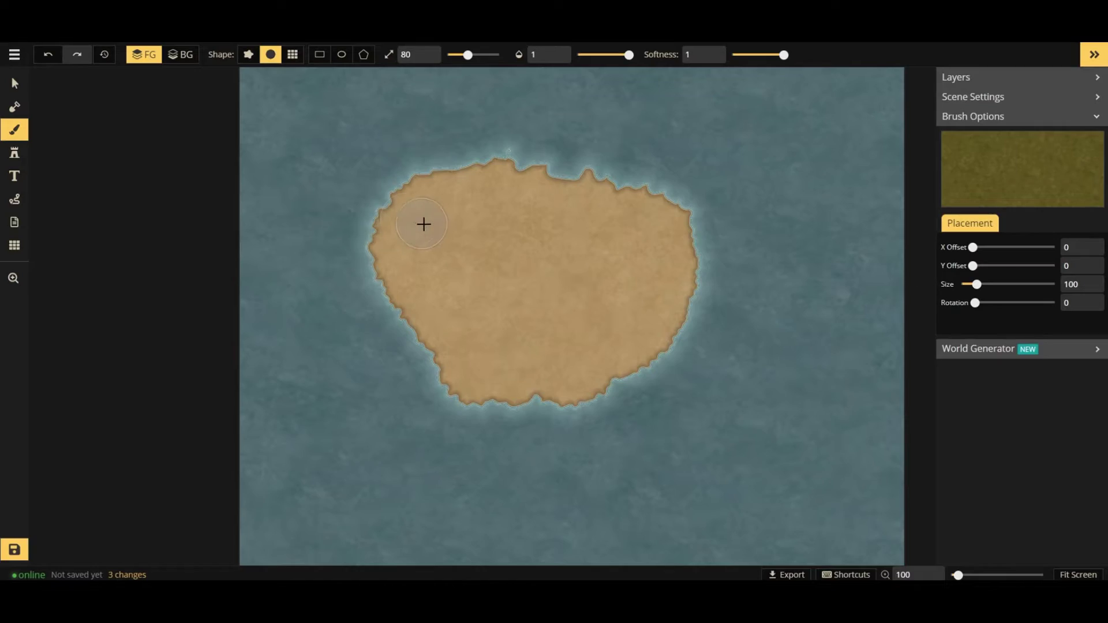
pyautogui.moveTo(469, 204)
pyautogui.mouseDown()
pyautogui.moveTo(419, 212)
pyautogui.moveTo(401, 240)
pyautogui.moveTo(475, 361)
pyautogui.moveTo(501, 361)
pyautogui.mouseUp()
pyautogui.moveTo(470, 311)
pyautogui.mouseDown()
pyautogui.moveTo(416, 218)
pyautogui.moveTo(467, 348)
pyautogui.moveTo(465, 208)
pyautogui.moveTo(488, 218)
pyautogui.moveTo(539, 195)
pyautogui.moveTo(616, 238)
pyautogui.moveTo(532, 138)
pyautogui.mouseUp()
pyautogui.moveTo(468, 53); pyautogui.dragTo(484, 55)
pyautogui.moveTo(512, 210)
pyautogui.mouseDown()
pyautogui.moveTo(515, 234)
pyautogui.moveTo(571, 268)
pyautogui.moveTo(650, 259)
pyautogui.moveTo(622, 235)
pyautogui.moveTo(637, 261)
pyautogui.moveTo(595, 320)
pyautogui.moveTo(532, 362)
pyautogui.moveTo(528, 308)
pyautogui.moveTo(559, 312)
pyautogui.moveTo(531, 267)
pyautogui.moveTo(613, 303)
pyautogui.mouseUp()
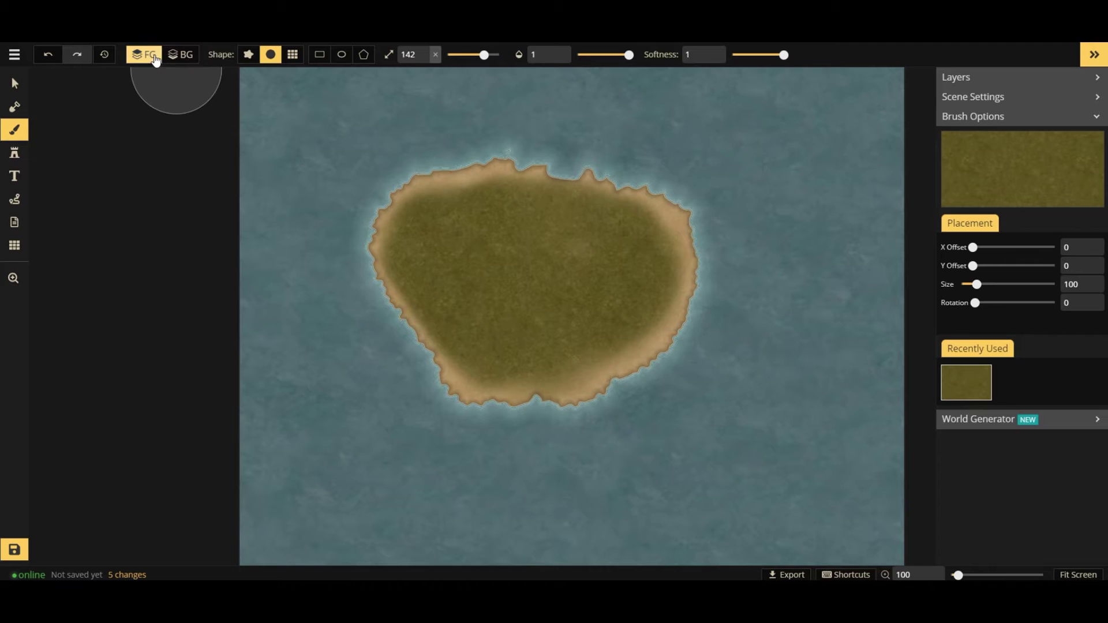
pyautogui.click(180, 54)
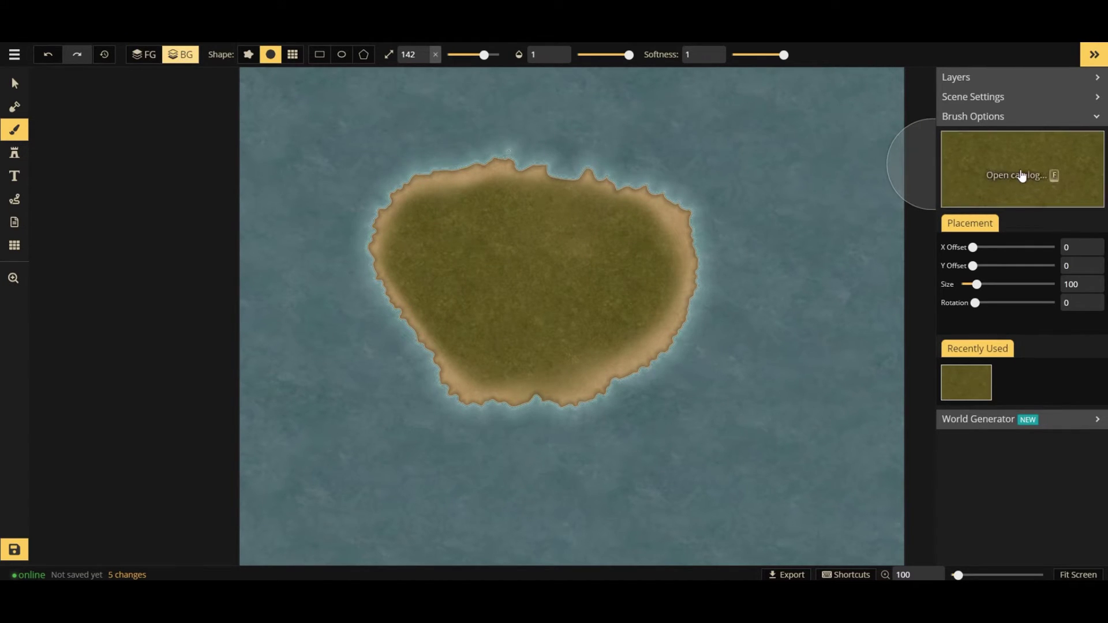
# Load the Water 12 texture on the brush, test one stroke, then undo it
pyautogui.click(1022, 175)
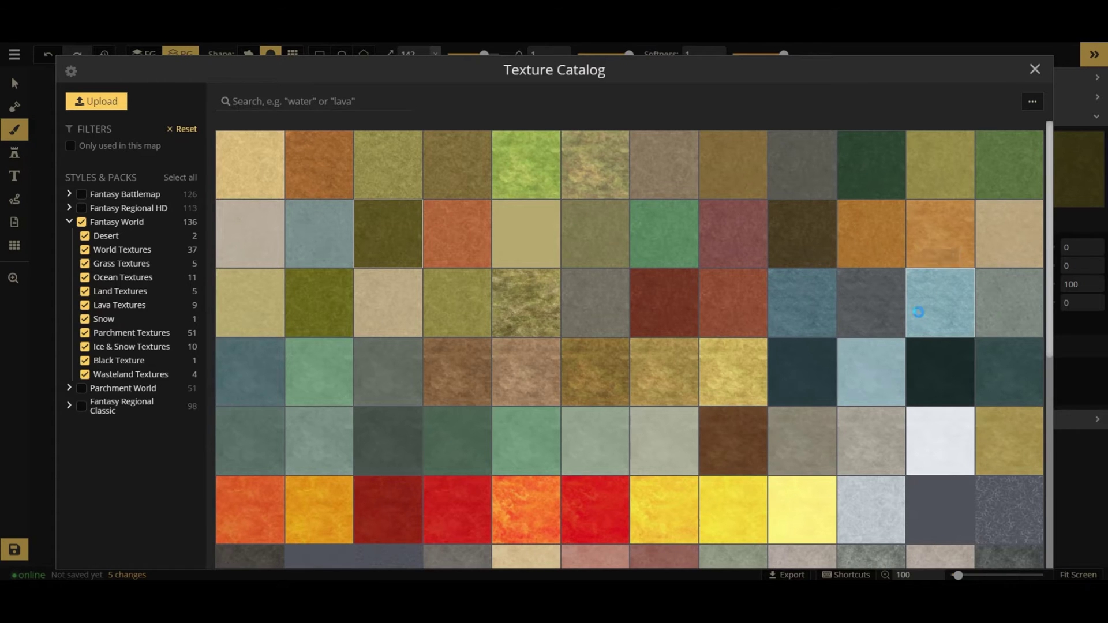
pyautogui.click(920, 318)
pyautogui.moveTo(401, 151)
pyautogui.mouseDown()
pyautogui.moveTo(302, 244)
pyautogui.moveTo(315, 125)
pyautogui.moveTo(278, 193)
pyautogui.moveTo(216, 81)
pyautogui.moveTo(193, 96)
pyautogui.moveTo(247, 252)
pyautogui.moveTo(284, 289)
pyautogui.moveTo(345, 271)
pyautogui.moveTo(371, 204)
pyautogui.moveTo(385, 288)
pyautogui.moveTo(391, 221)
pyautogui.moveTo(535, 138)
pyautogui.moveTo(578, 135)
pyautogui.mouseUp()
pyautogui.hotkey('ctrl', 'z')
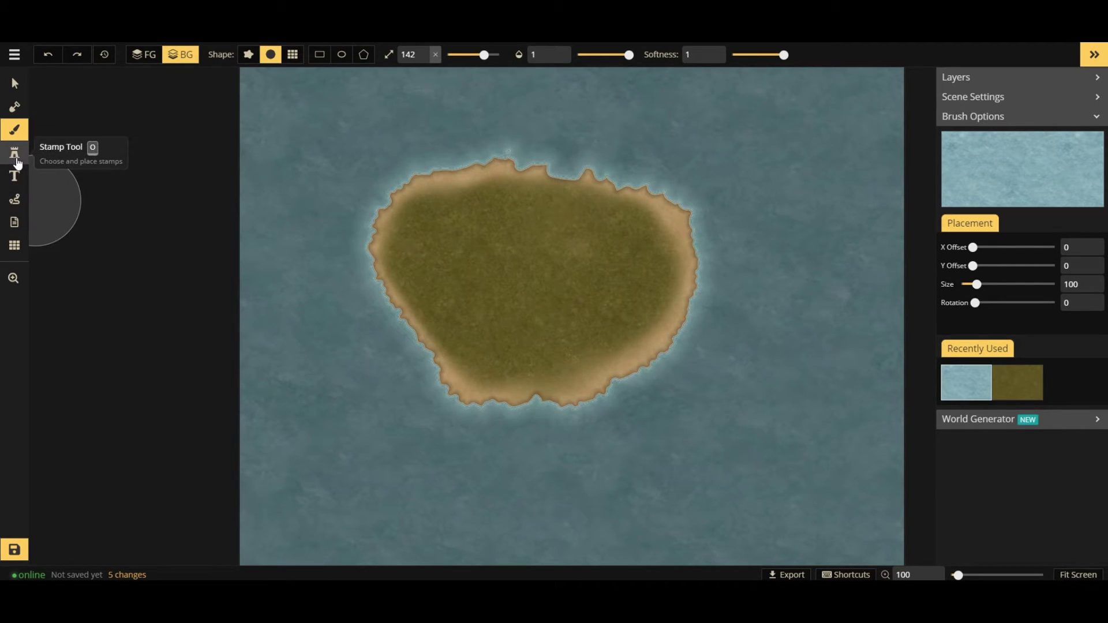
# Choose the Stamp Tool and open the Stamp Catalog with F
pyautogui.click(16, 161)
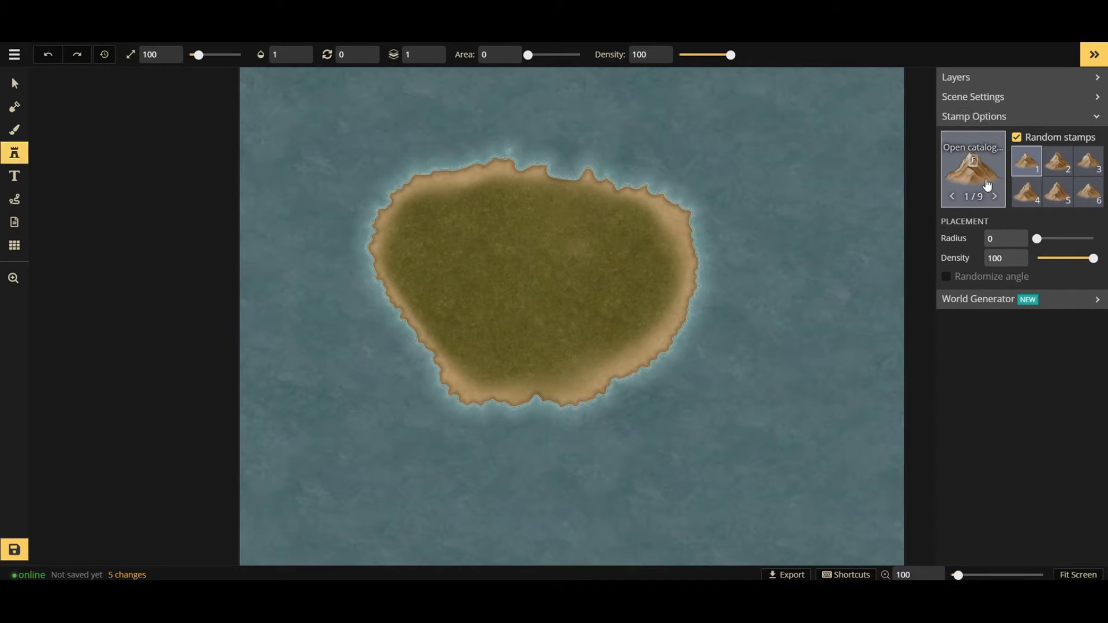
pyautogui.press('f')
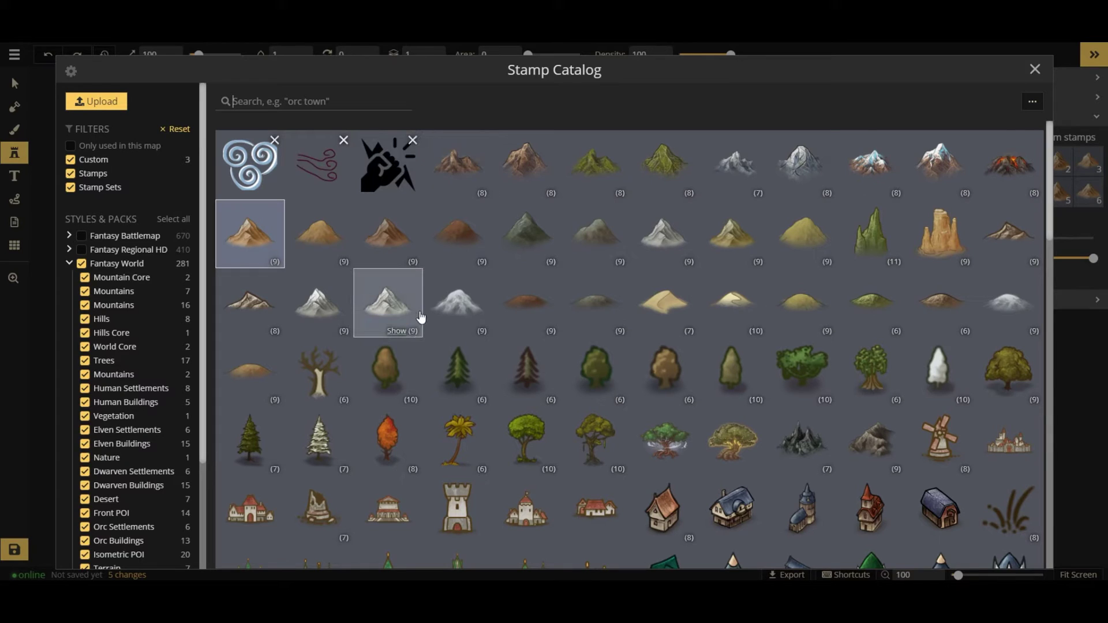
# Browse building and fir variants, then pick variant 1/9 of Dark Brown Mountains
pyautogui.scroll(-1, 420, 315)
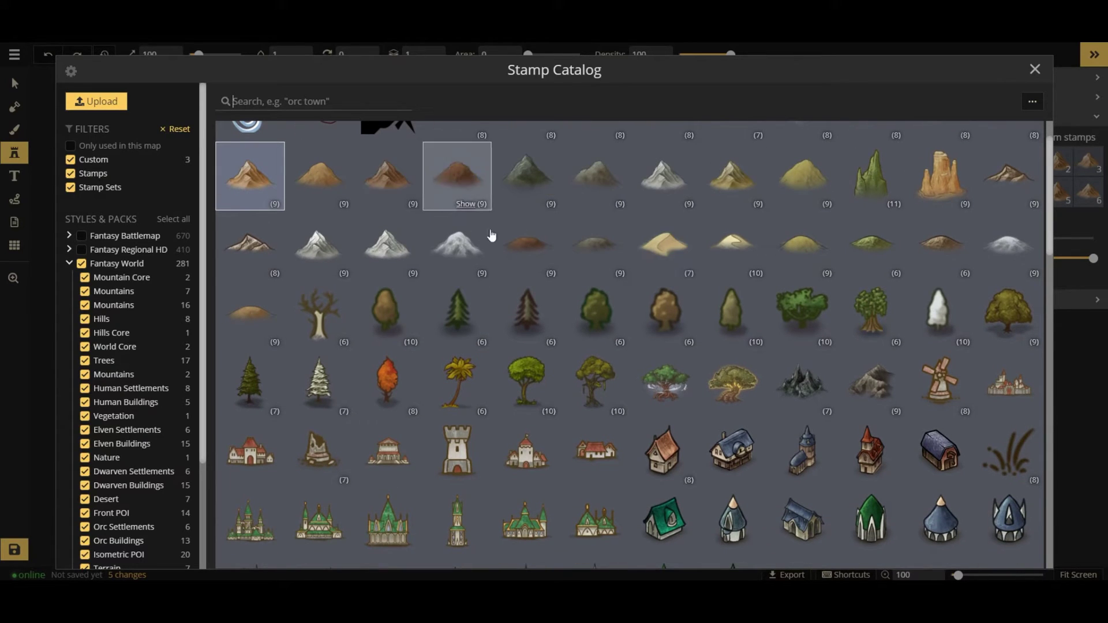
pyautogui.scroll(-5, 524, 230)
pyautogui.scroll(-3, 524, 231)
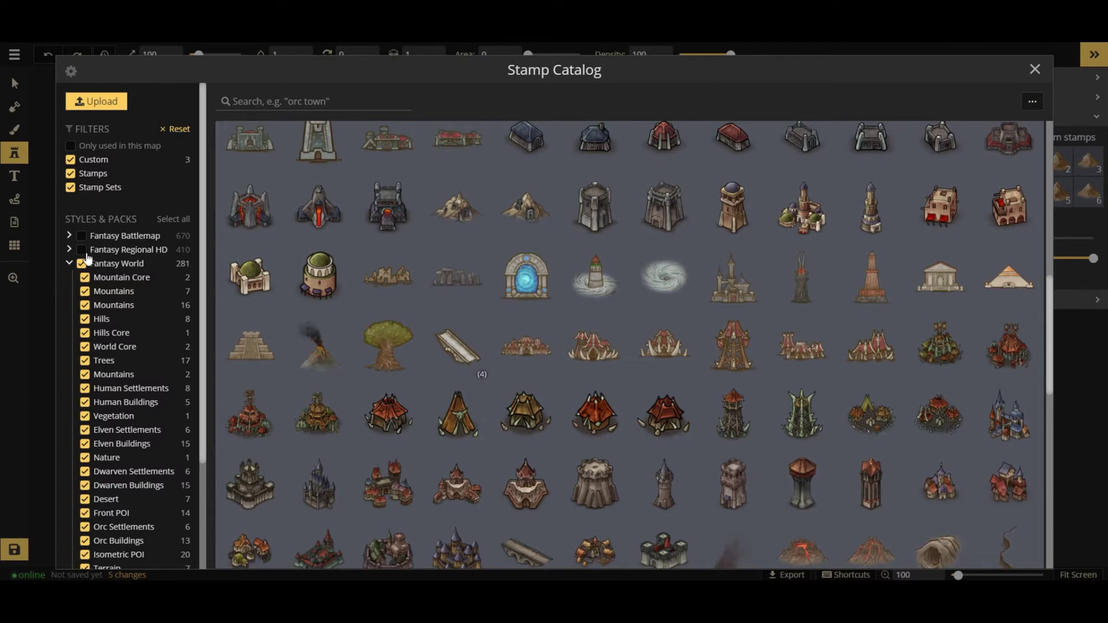
pyautogui.scroll(7, 539, 328)
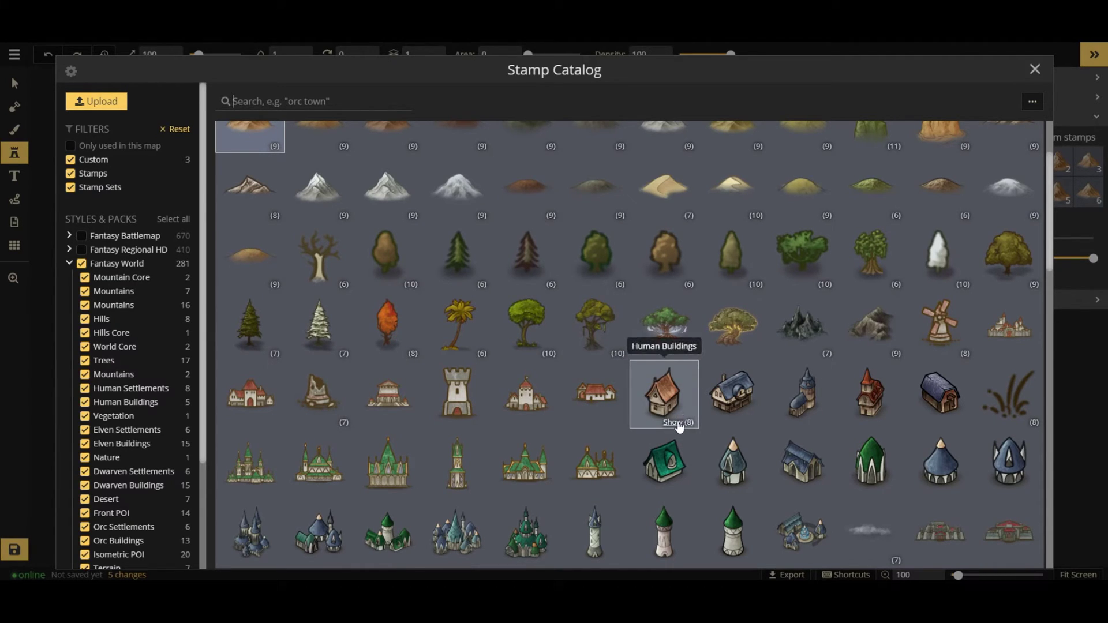
pyautogui.click(680, 426)
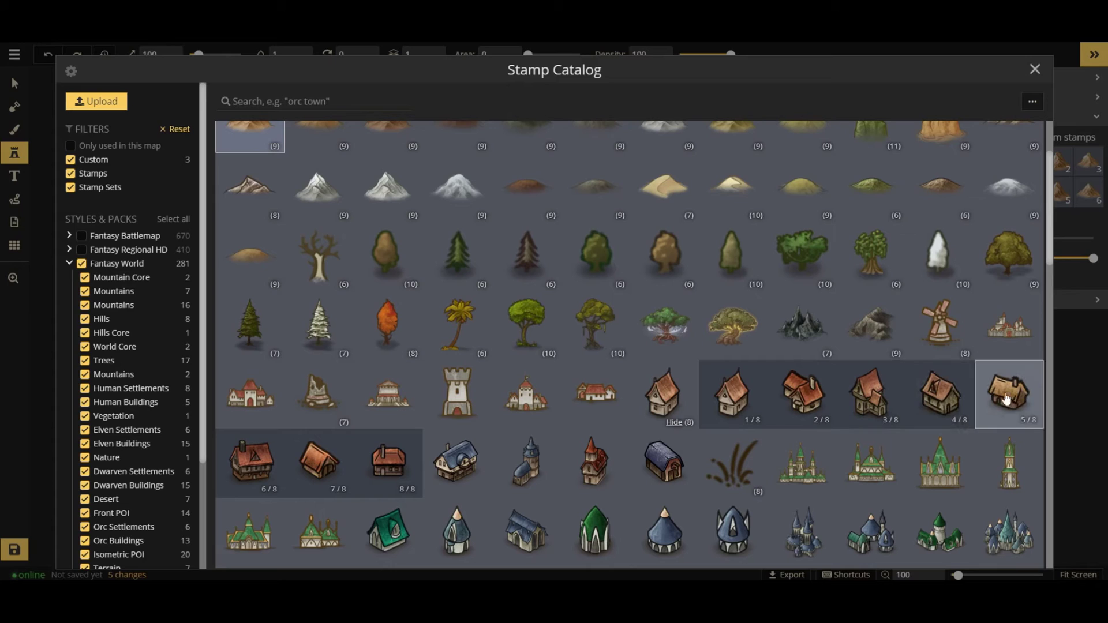
pyautogui.click(689, 426)
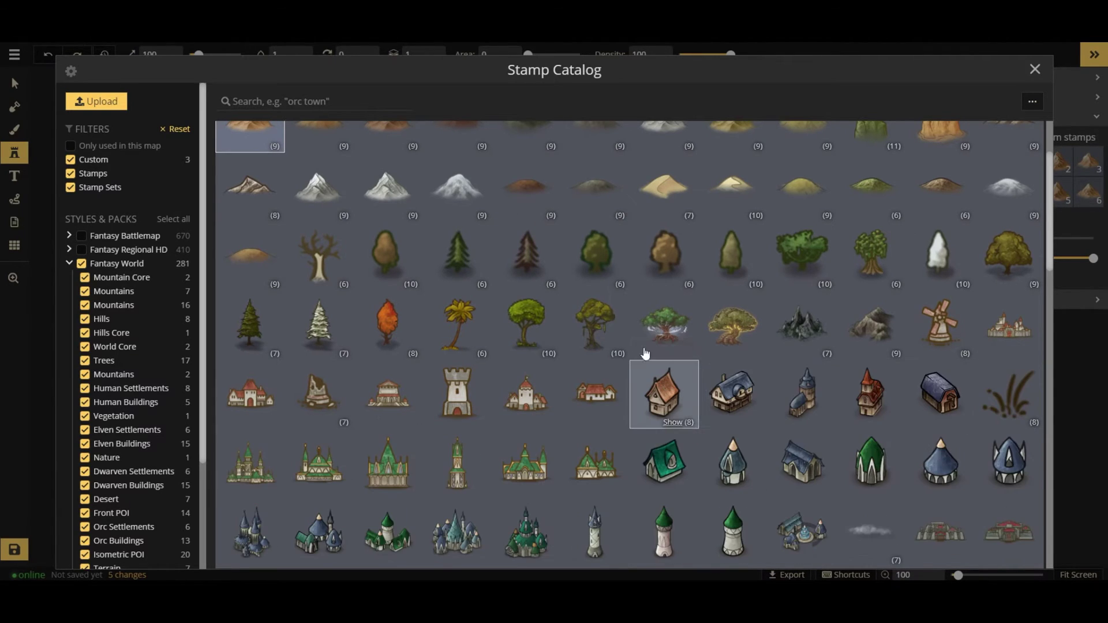
pyautogui.click(544, 286)
pyautogui.click(544, 286)
pyautogui.scroll(3, 562, 295)
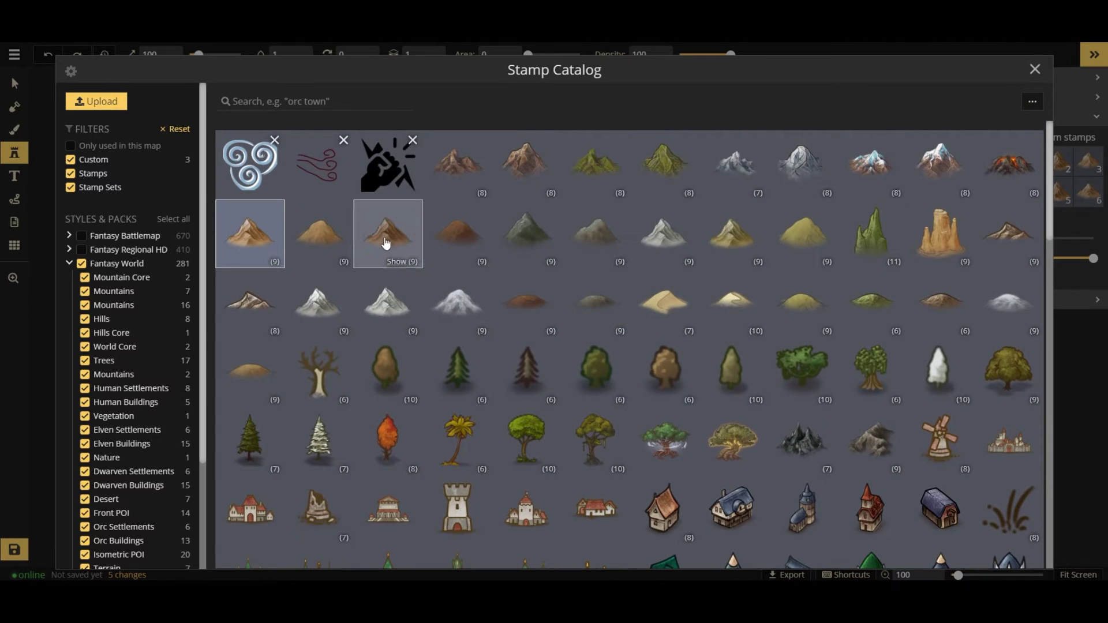
pyautogui.click(397, 262)
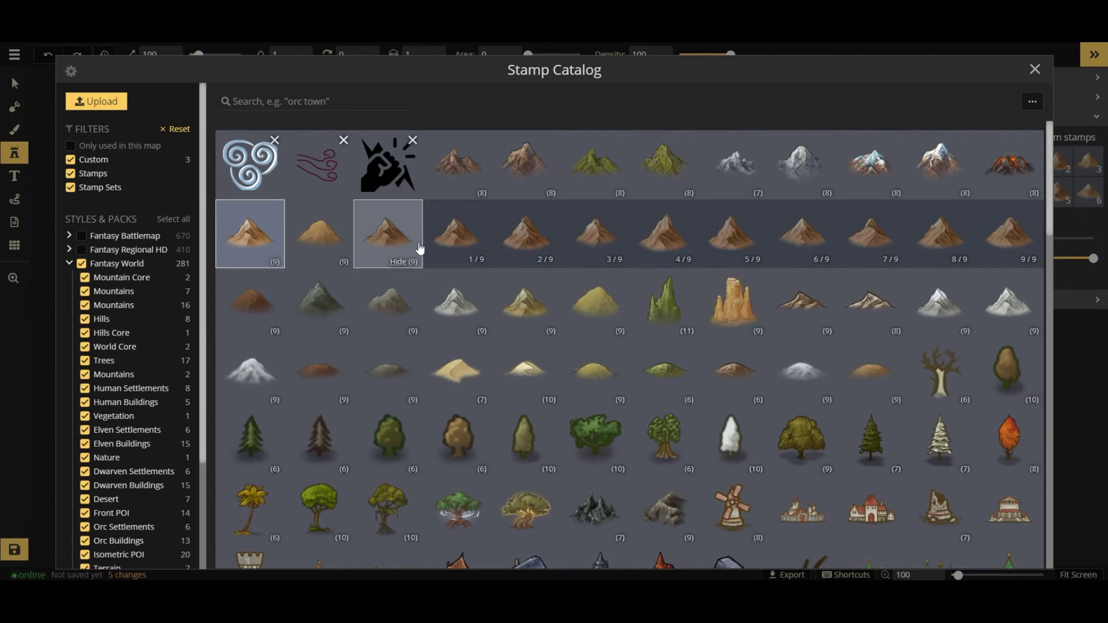
pyautogui.click(476, 232)
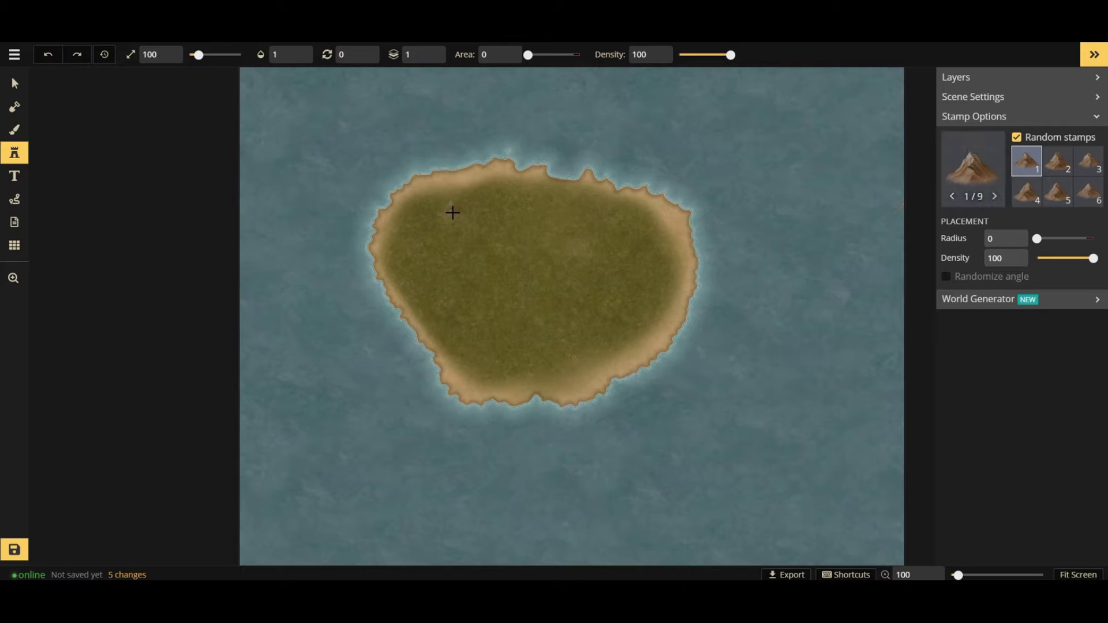
# Place three brown mountain stamps together on the island's upper-left grassland
pyautogui.click(453, 229)
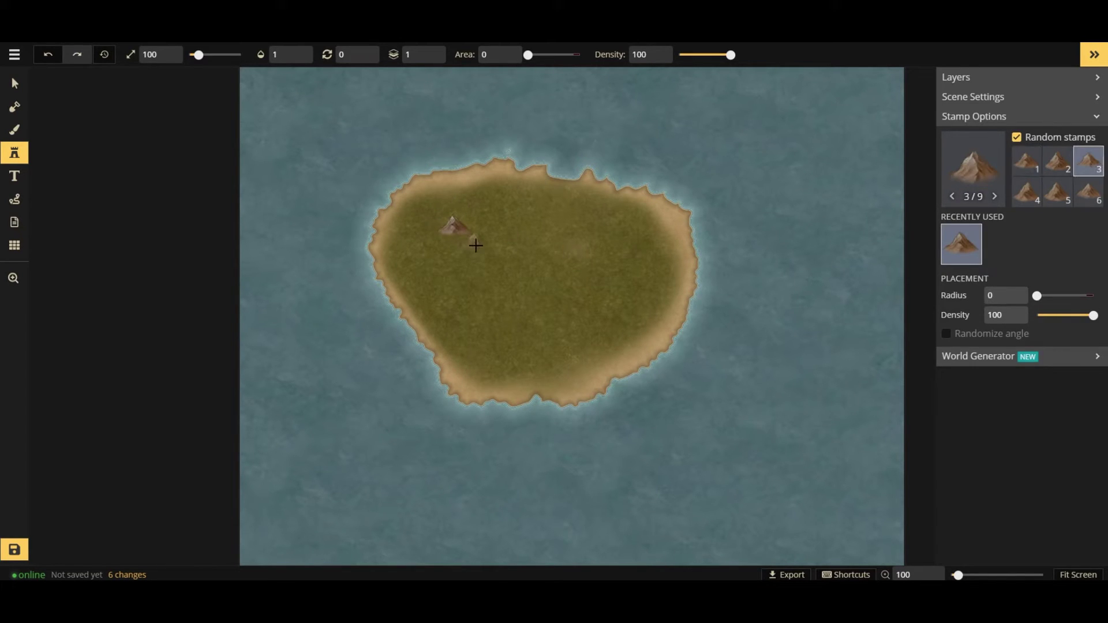
pyautogui.click(476, 245)
pyautogui.click(451, 247)
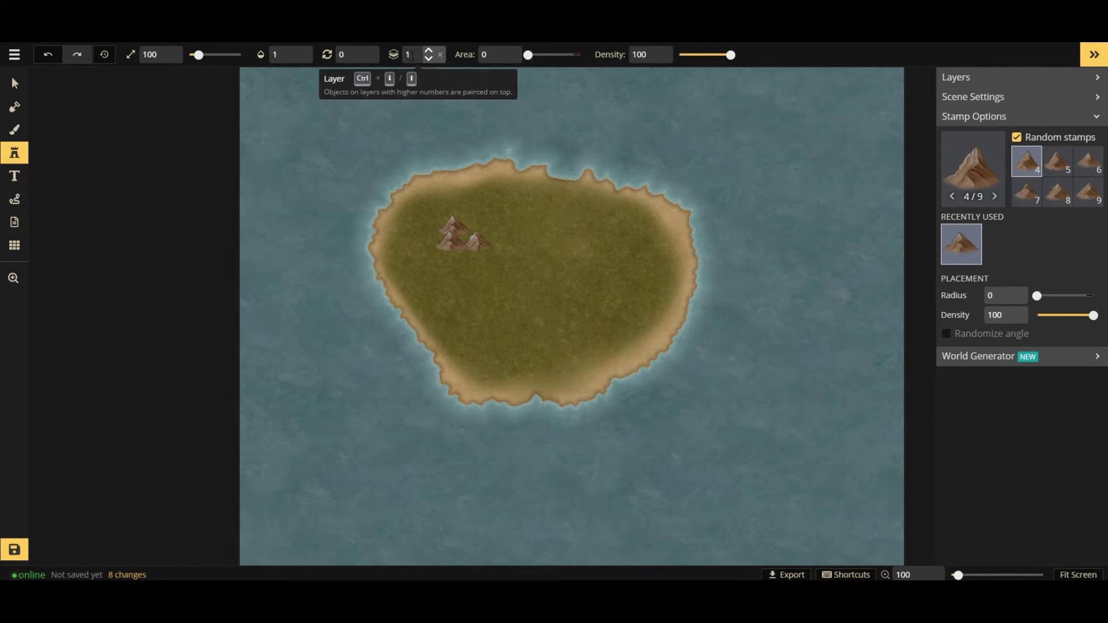
# Expand the Layers panel and set the stamp layer to 0, then back to 1
pyautogui.click(949, 81)
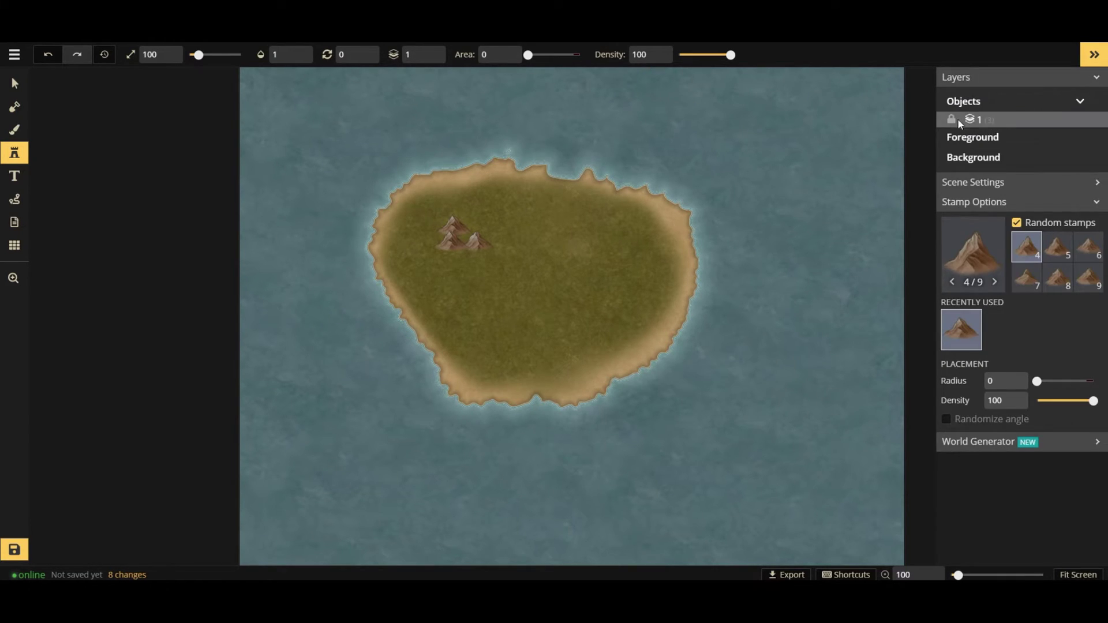
pyautogui.click(429, 58)
pyautogui.click(429, 51)
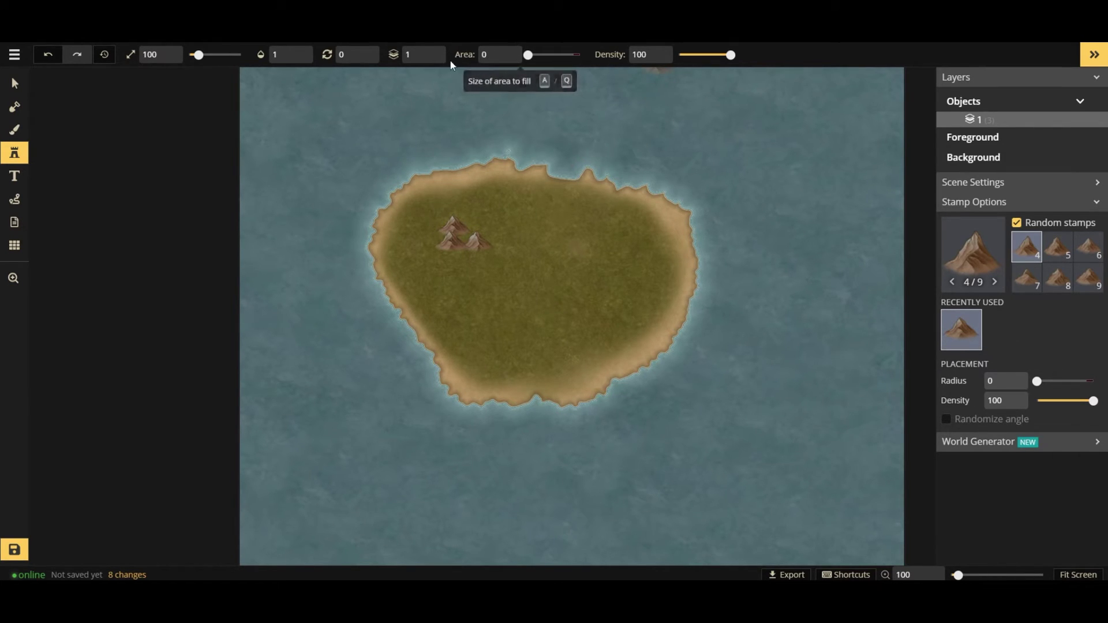
# Set stamp Area to 35, shrink Size slightly, and lower Density to 82
pyautogui.moveTo(465, 54)
pyautogui.mouseDown()
pyautogui.moveTo(530, 57)
pyautogui.moveTo(540, 77)
pyautogui.mouseUp()
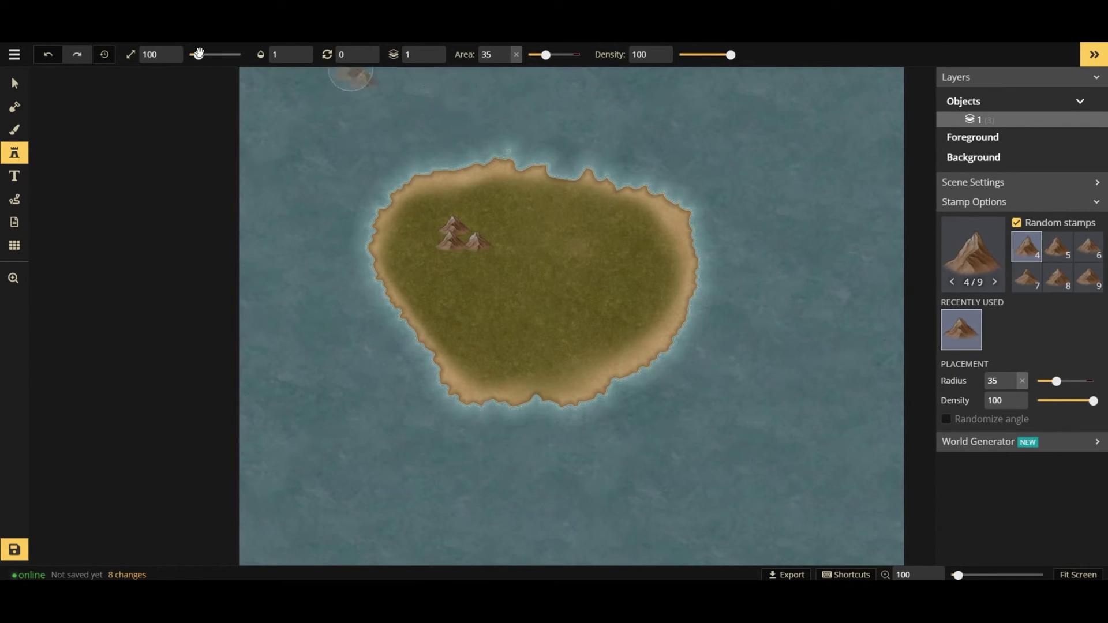
pyautogui.moveTo(199, 55); pyautogui.dragTo(197, 55)
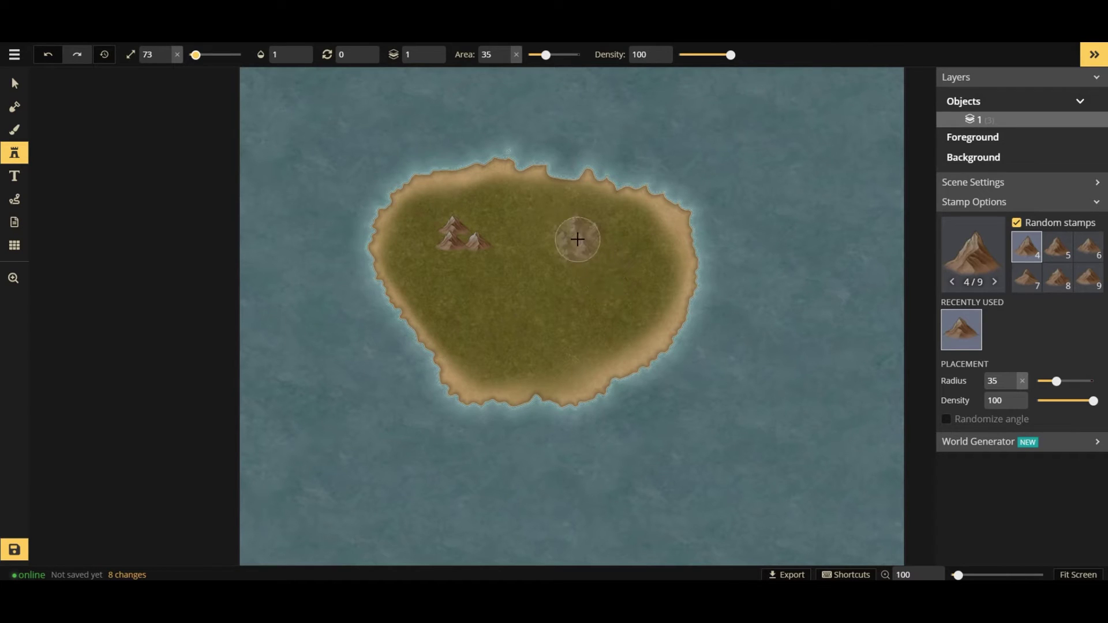
pyautogui.moveTo(730, 54); pyautogui.dragTo(722, 55)
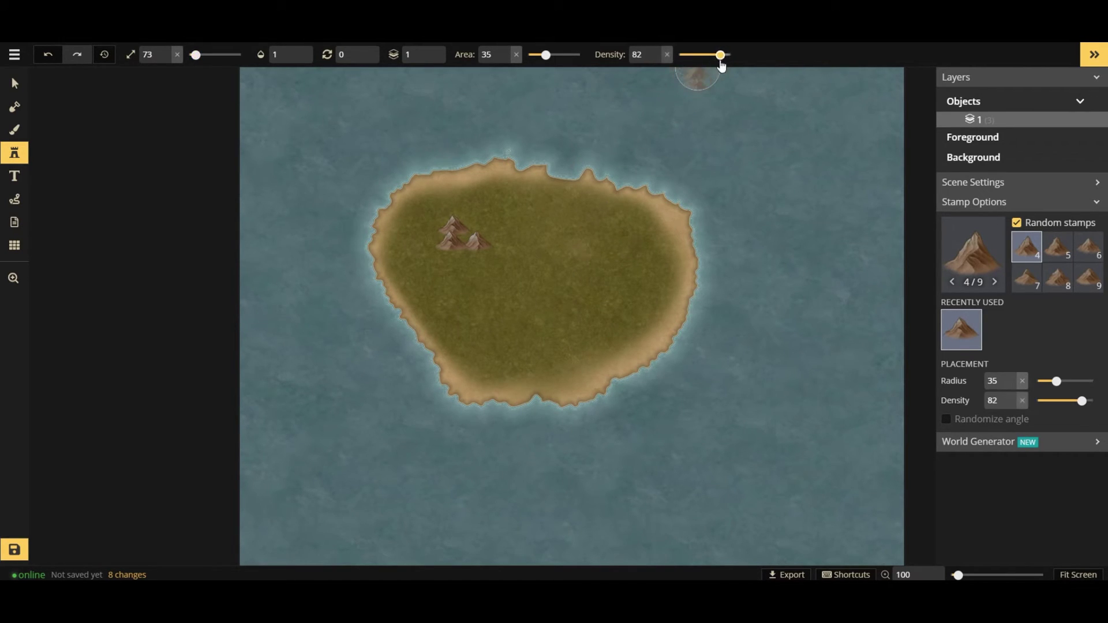
# Undo an oversized mountain cluster, then brush a diagonal range toward the southern shore
pyautogui.moveTo(527, 250)
pyautogui.mouseDown()
pyautogui.moveTo(552, 245)
pyautogui.moveTo(564, 257)
pyautogui.moveTo(551, 280)
pyautogui.moveTo(482, 267)
pyautogui.mouseUp()
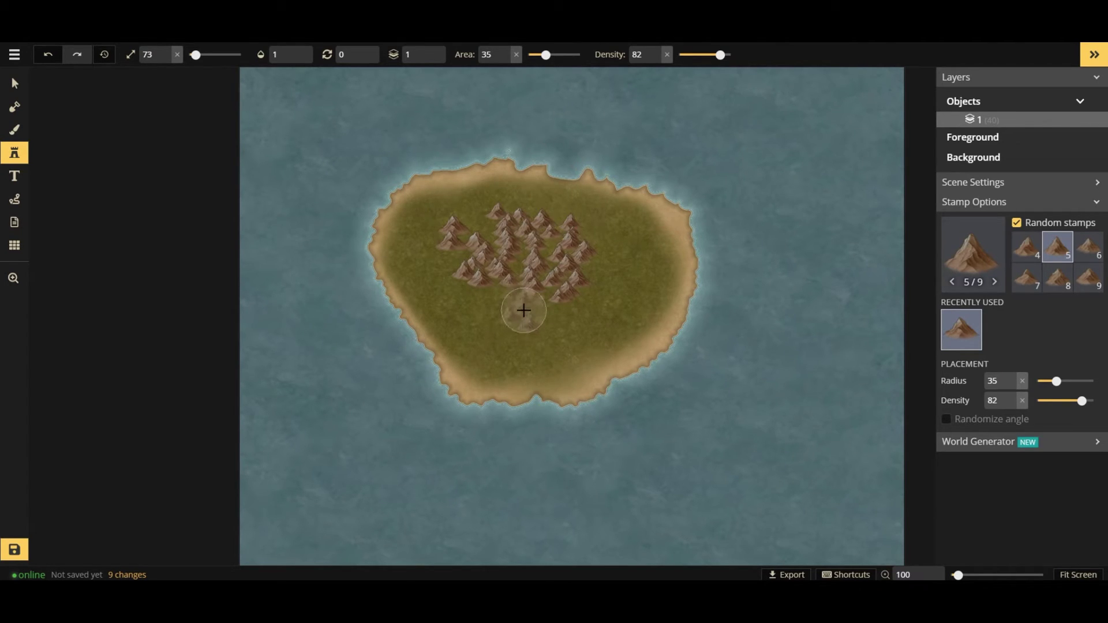
pyautogui.click(48, 54)
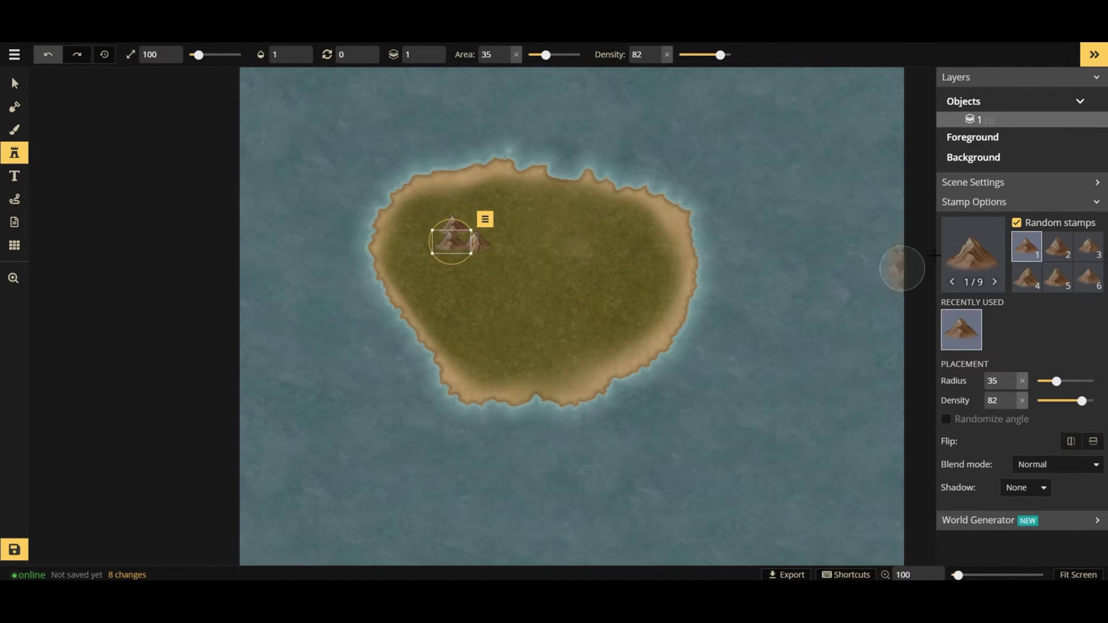
pyautogui.moveTo(489, 259); pyautogui.dragTo(471, 289)
pyautogui.click(503, 312)
pyautogui.moveTo(519, 338); pyautogui.dragTo(543, 347)
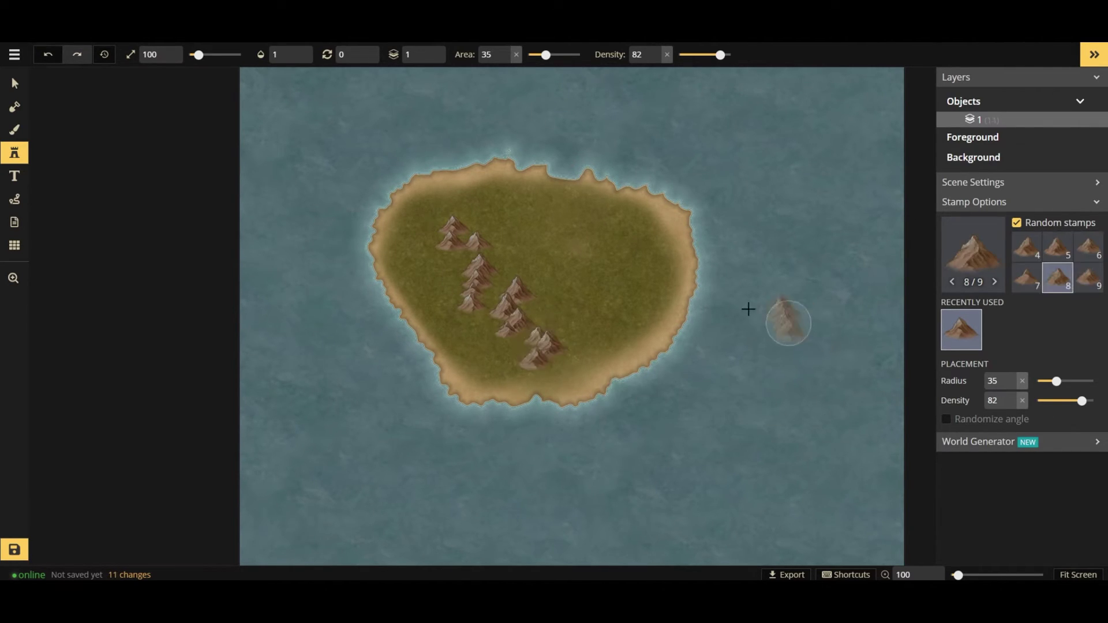
pyautogui.moveTo(445, 204); pyautogui.dragTo(470, 218)
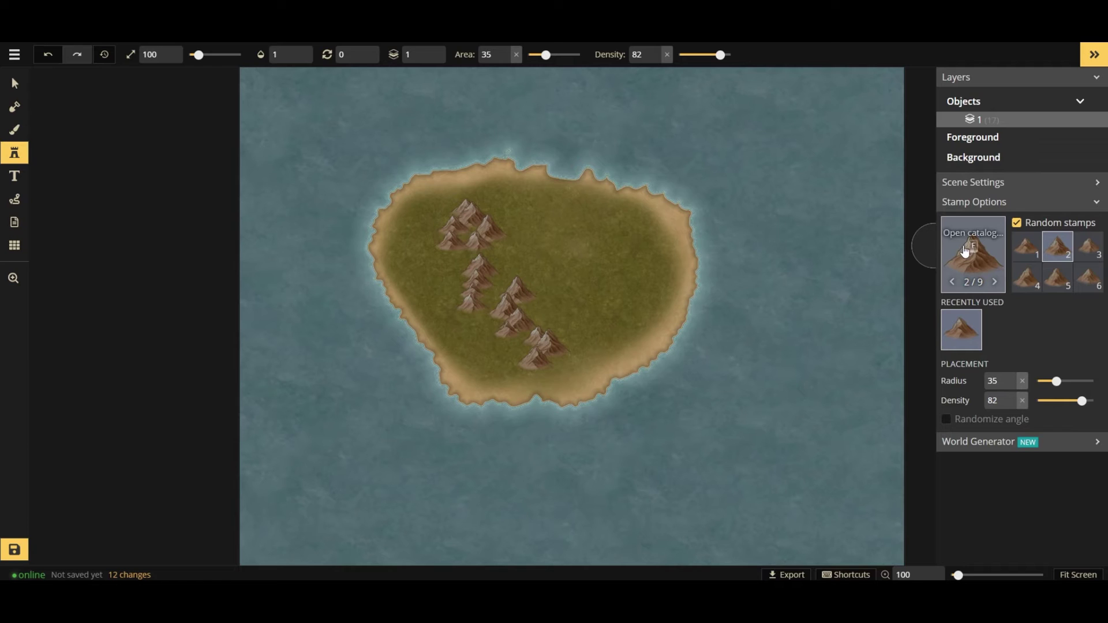
# Load Trees 1 stamps at Size 143 and paint a dense forest beside the mountains
pyautogui.click(964, 251)
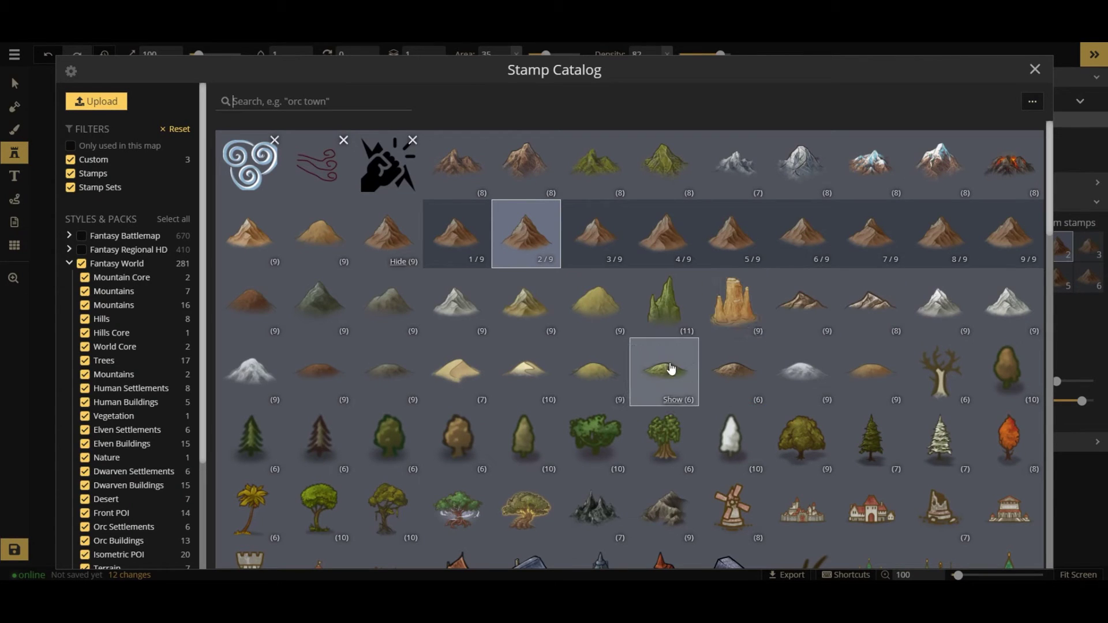
pyautogui.scroll(-2, 572, 347)
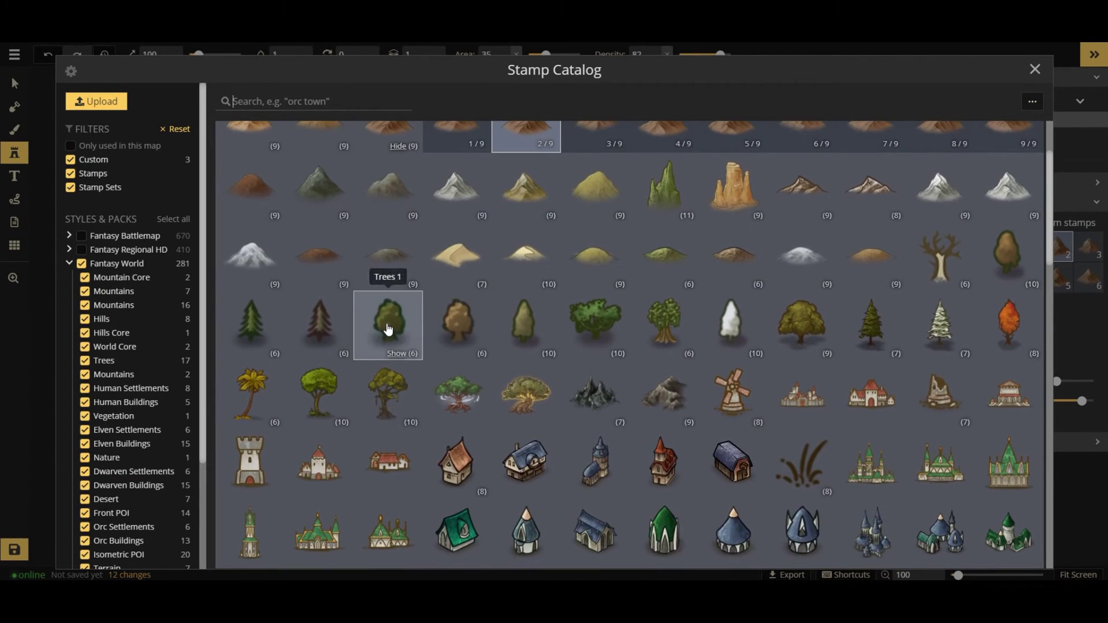
pyautogui.click(388, 327)
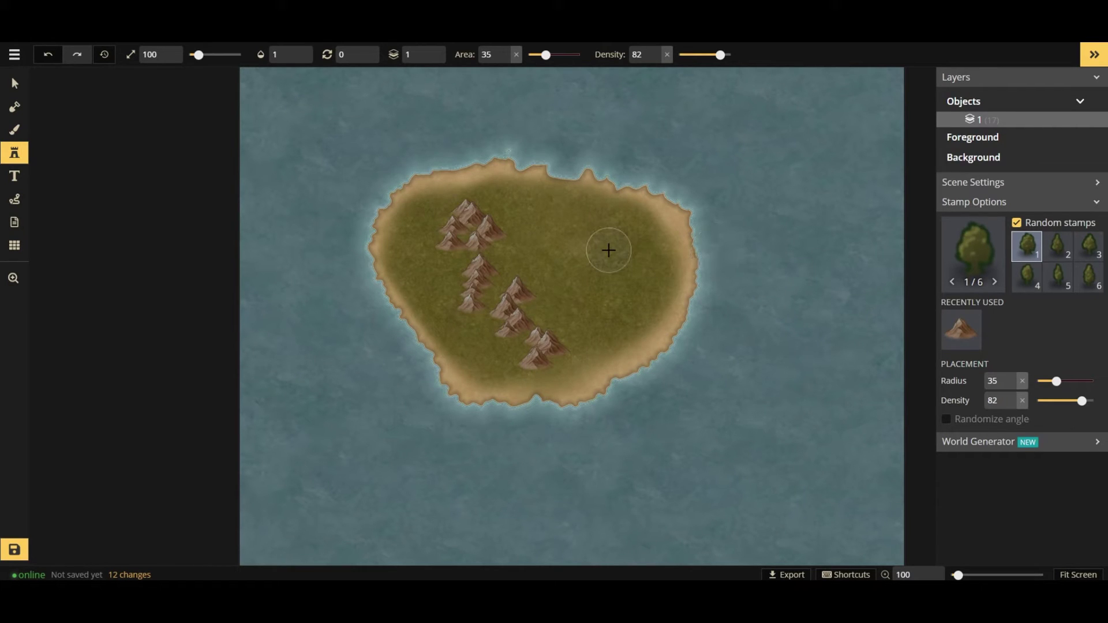
pyautogui.click(207, 56)
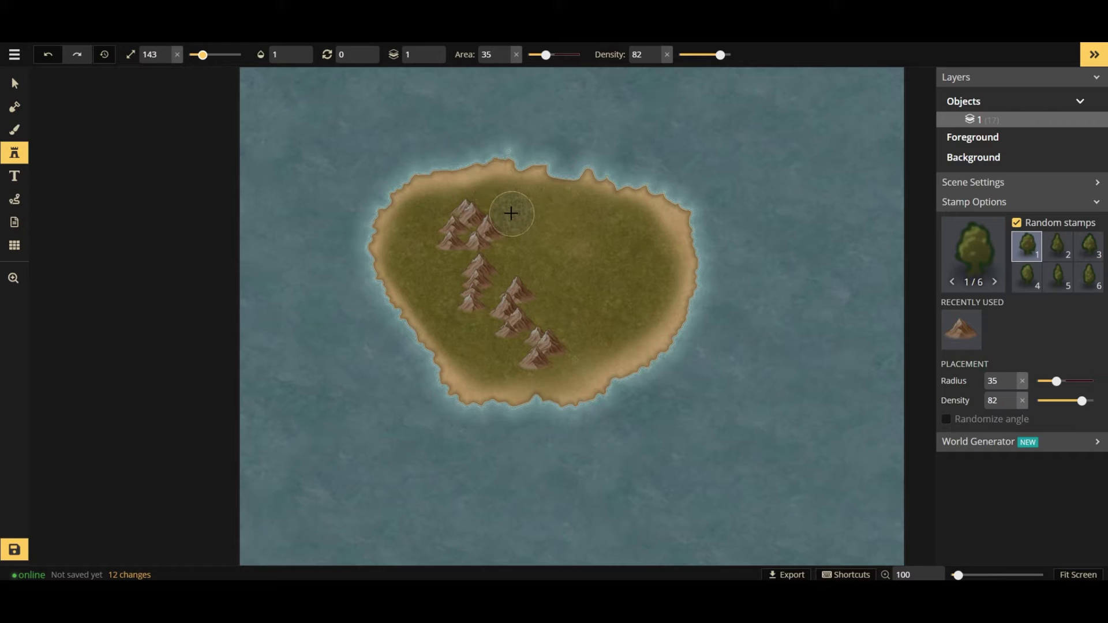
pyautogui.moveTo(511, 213)
pyautogui.mouseDown()
pyautogui.moveTo(527, 243)
pyautogui.moveTo(504, 263)
pyautogui.moveTo(536, 259)
pyautogui.moveTo(558, 293)
pyautogui.moveTo(549, 308)
pyautogui.moveTo(601, 338)
pyautogui.mouseUp()
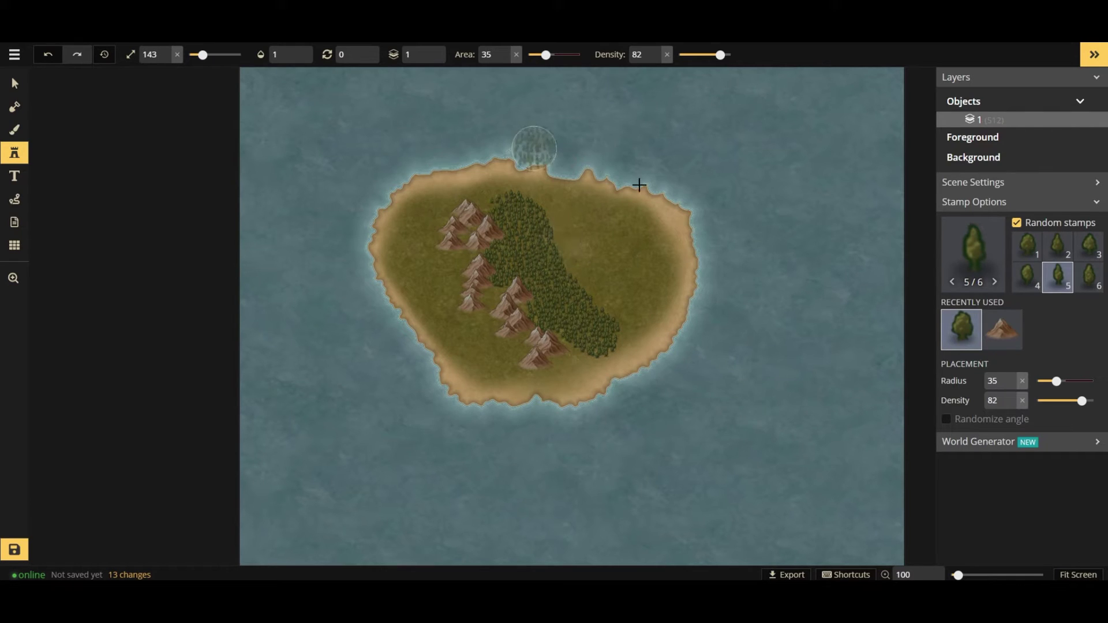
# Browse the Stamp Catalog and close it, keeping the Trees 1 stamps
pyautogui.click(986, 266)
pyautogui.scroll(-3, 702, 328)
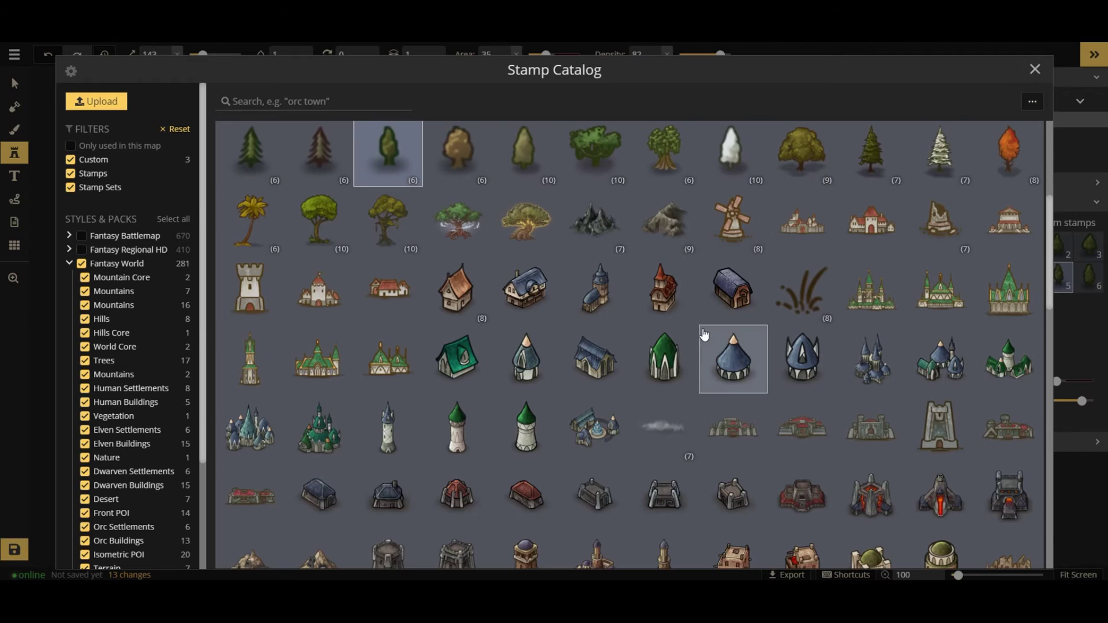
pyautogui.scroll(-10, 703, 334)
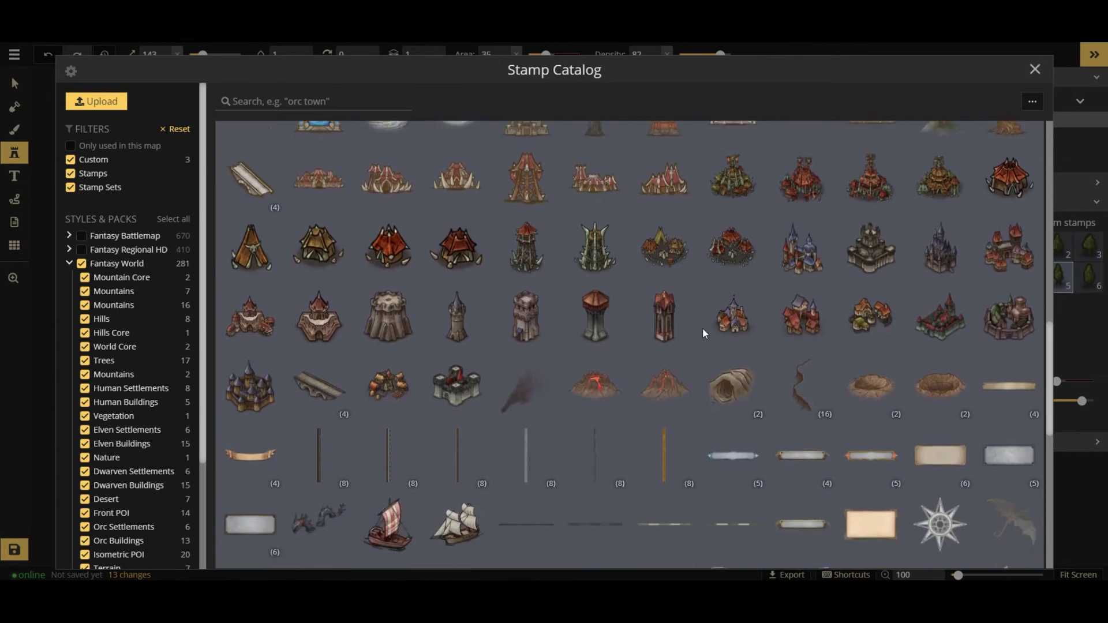
pyautogui.scroll(-2, 702, 328)
pyautogui.scroll(8, 692, 320)
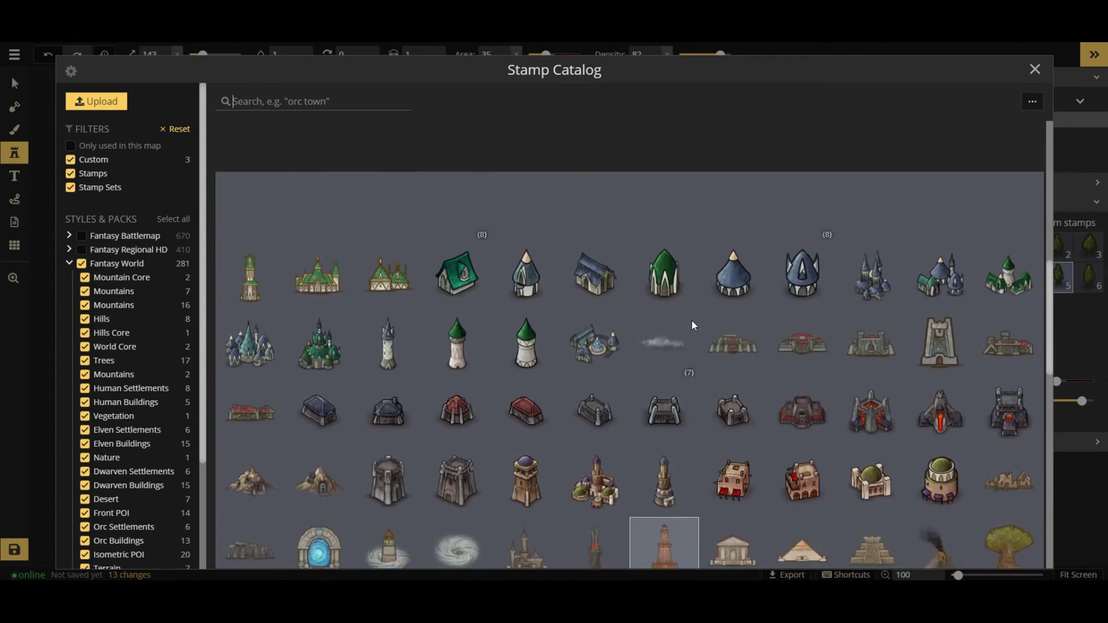
pyautogui.scroll(8, 691, 320)
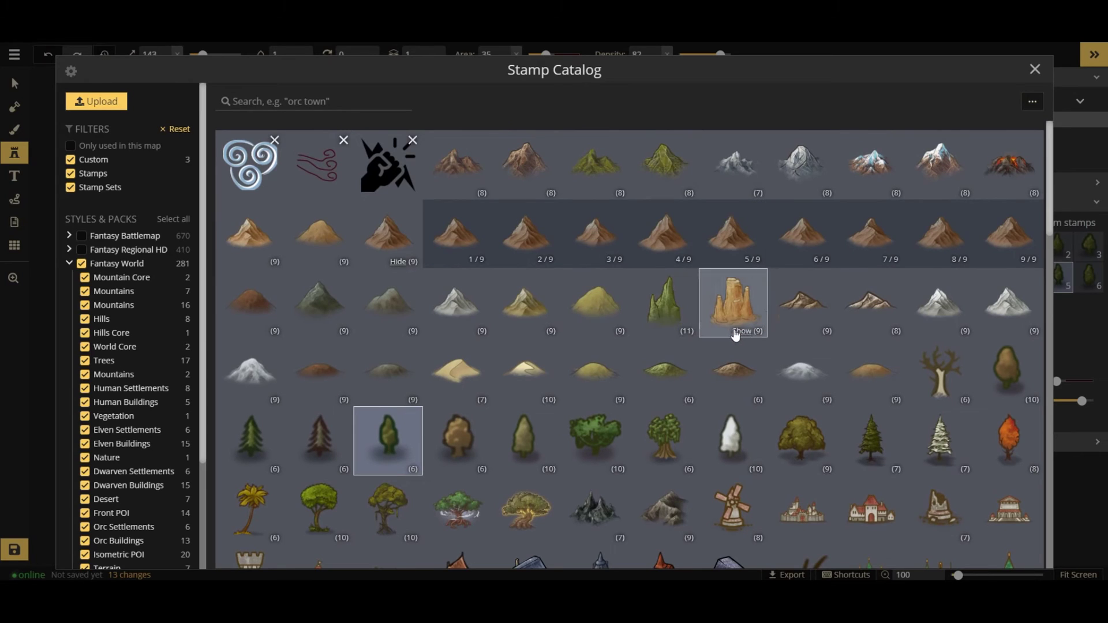
pyautogui.click(1036, 69)
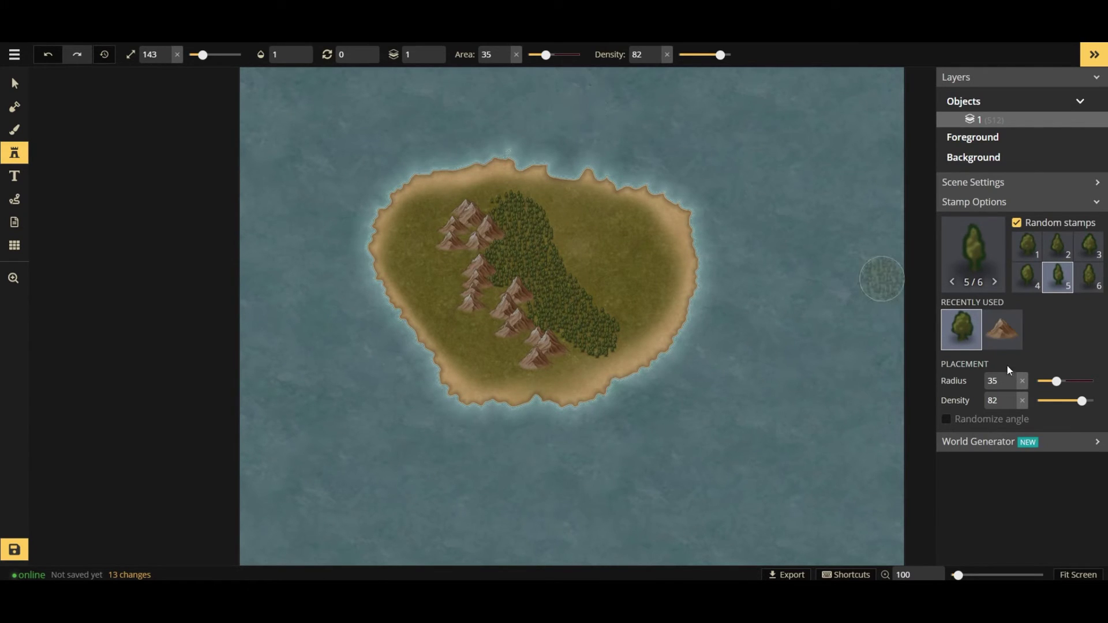
# Set Radius to 0, place two lone trees east of the forest, and select the Text tool
pyautogui.click(1024, 382)
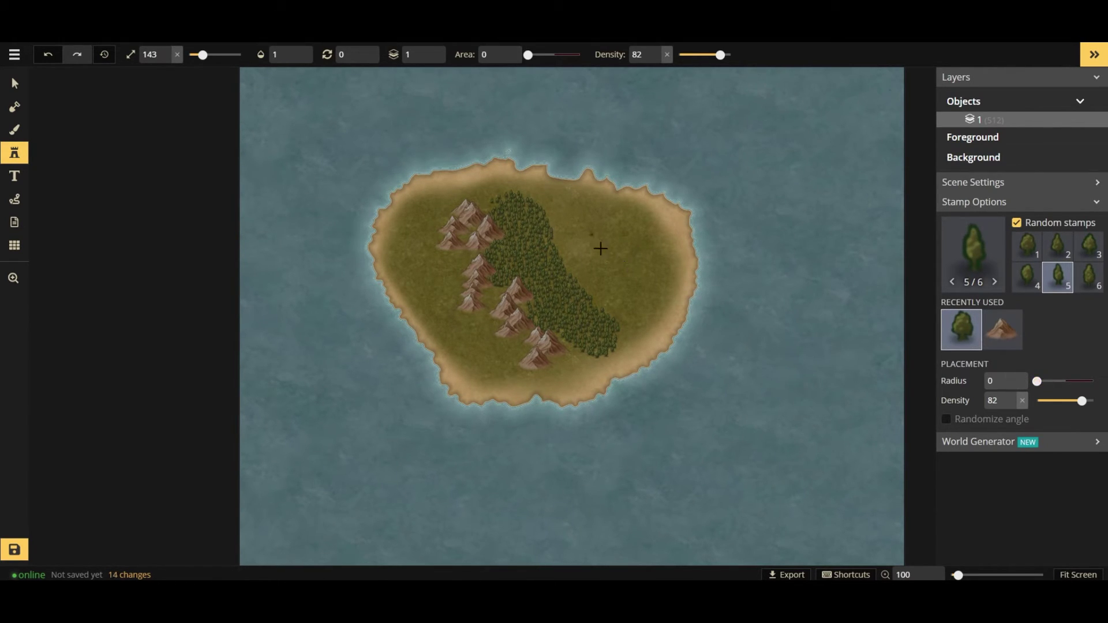
pyautogui.click(622, 256)
pyautogui.click(614, 241)
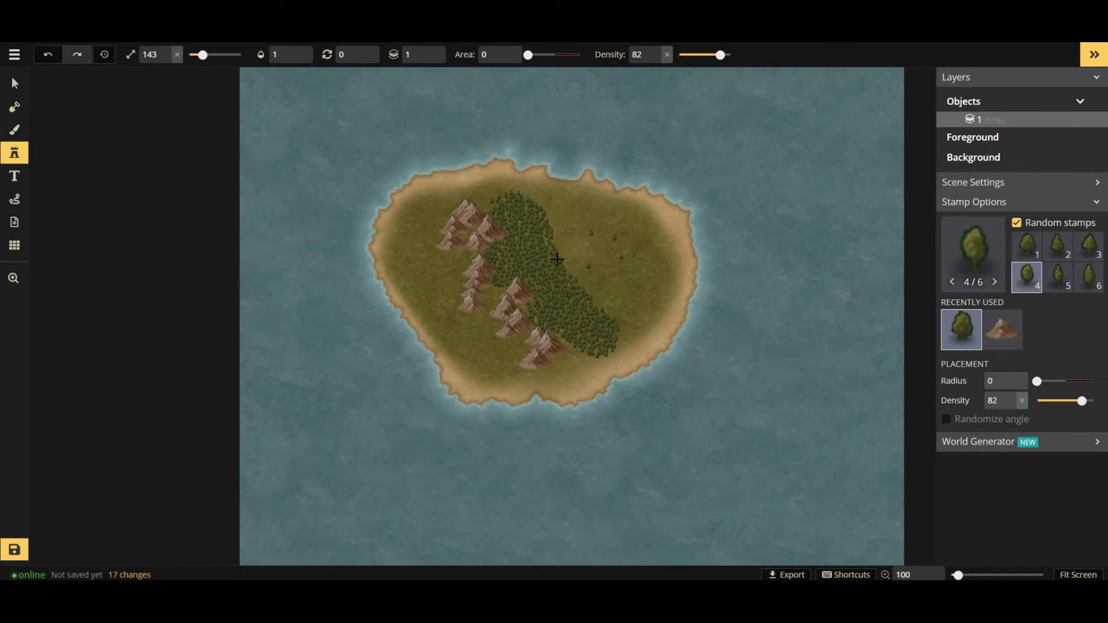
pyautogui.click(14, 176)
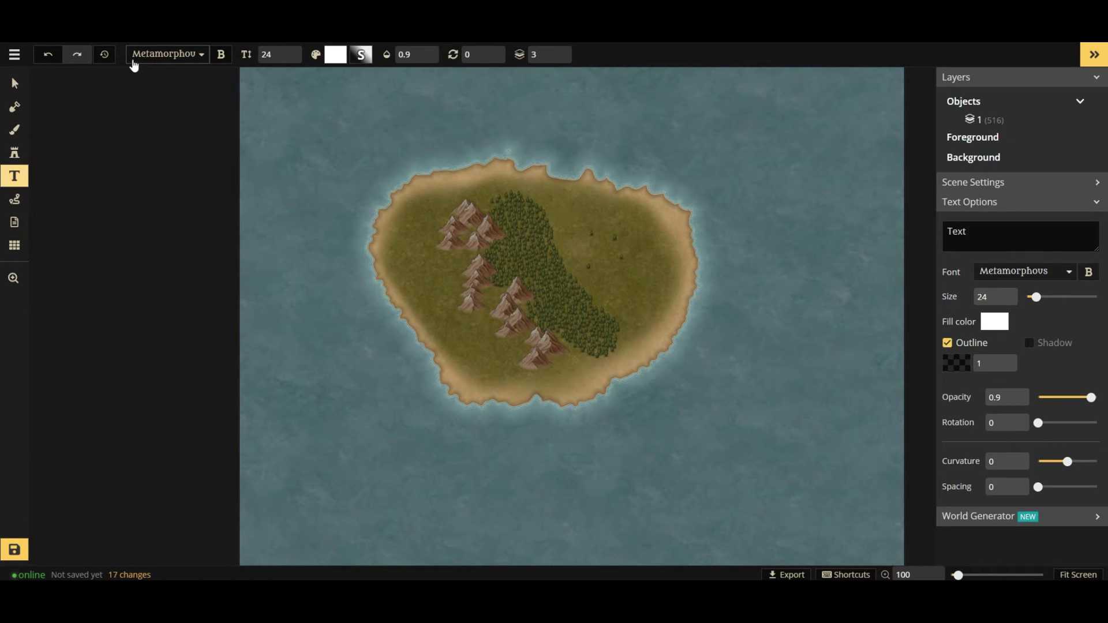
# Add a white 'Island' label in Metamorphous font at the forest's northern edge
pyautogui.click(187, 56)
pyautogui.scroll(-2, 186, 136)
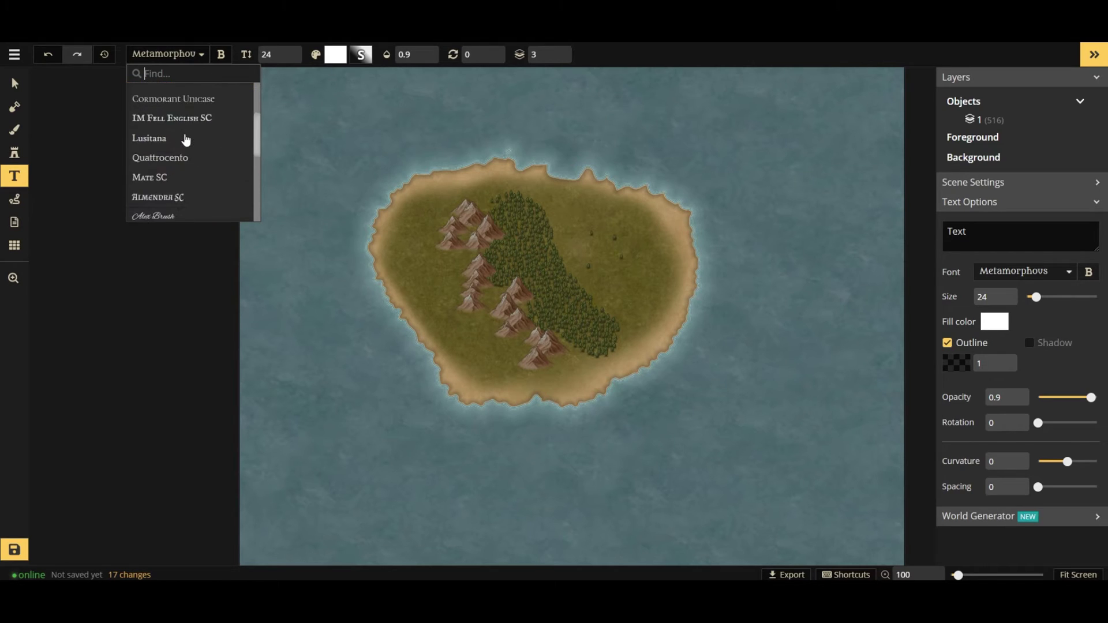
pyautogui.scroll(-2, 186, 140)
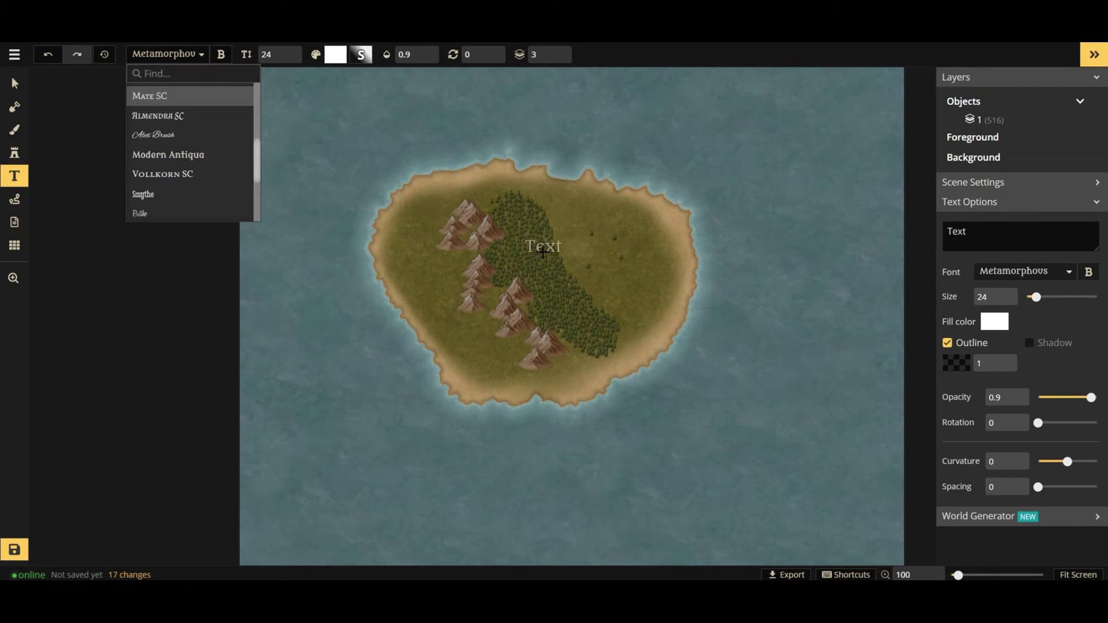
pyautogui.click(573, 236)
pyautogui.click(573, 220)
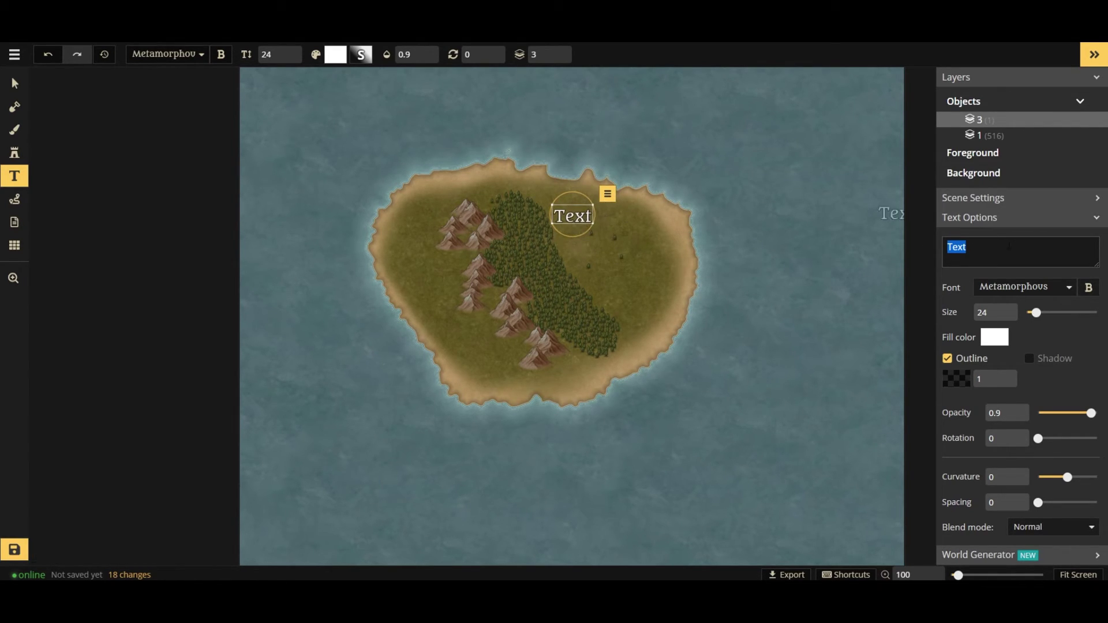
pyautogui.write('Island')
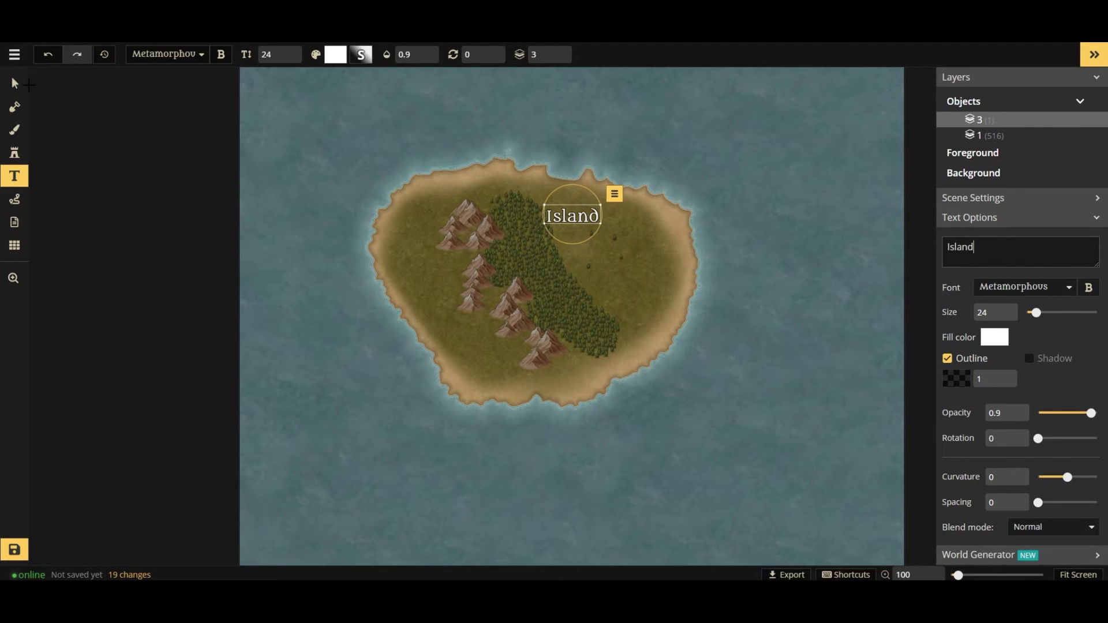
pyautogui.click(25, 84)
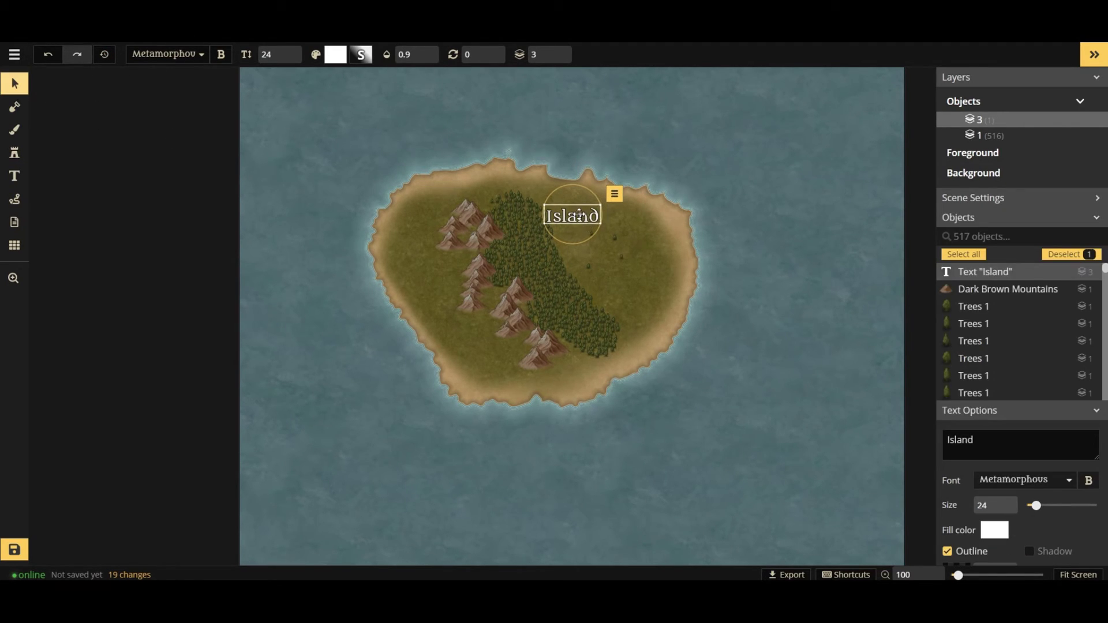
# Reposition the Island label and one mountain, then box-select objects to list all 517
pyautogui.moveTo(572, 217); pyautogui.dragTo(537, 253)
pyautogui.click(636, 262)
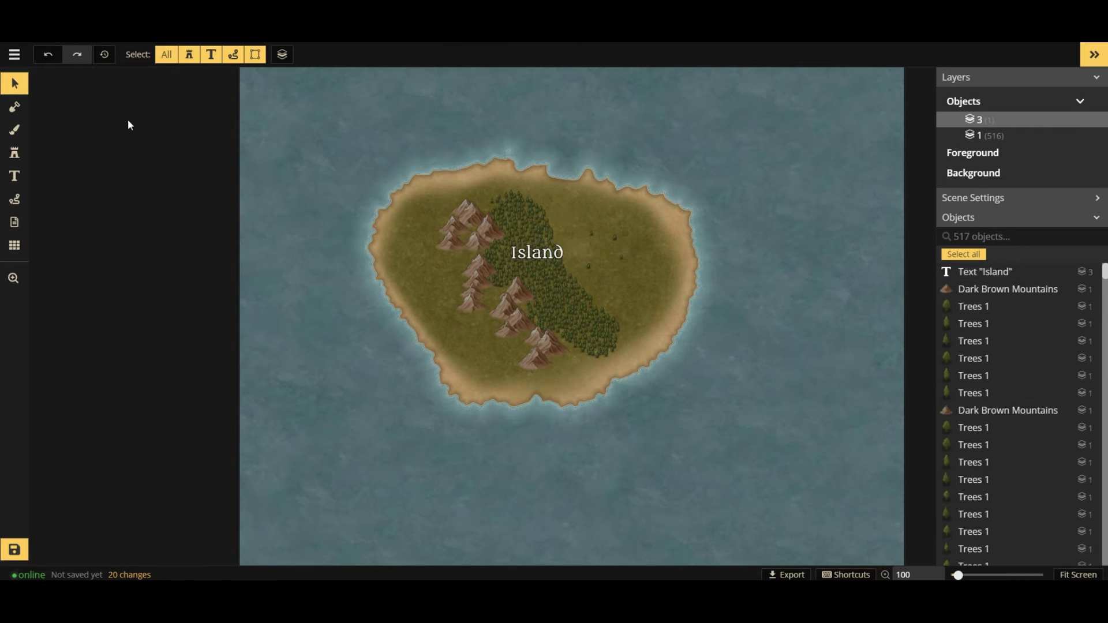
pyautogui.click(446, 243)
pyautogui.moveTo(455, 241)
pyautogui.mouseDown()
pyautogui.moveTo(417, 247)
pyautogui.moveTo(429, 225)
pyautogui.moveTo(446, 238)
pyautogui.mouseUp()
pyautogui.click(582, 200)
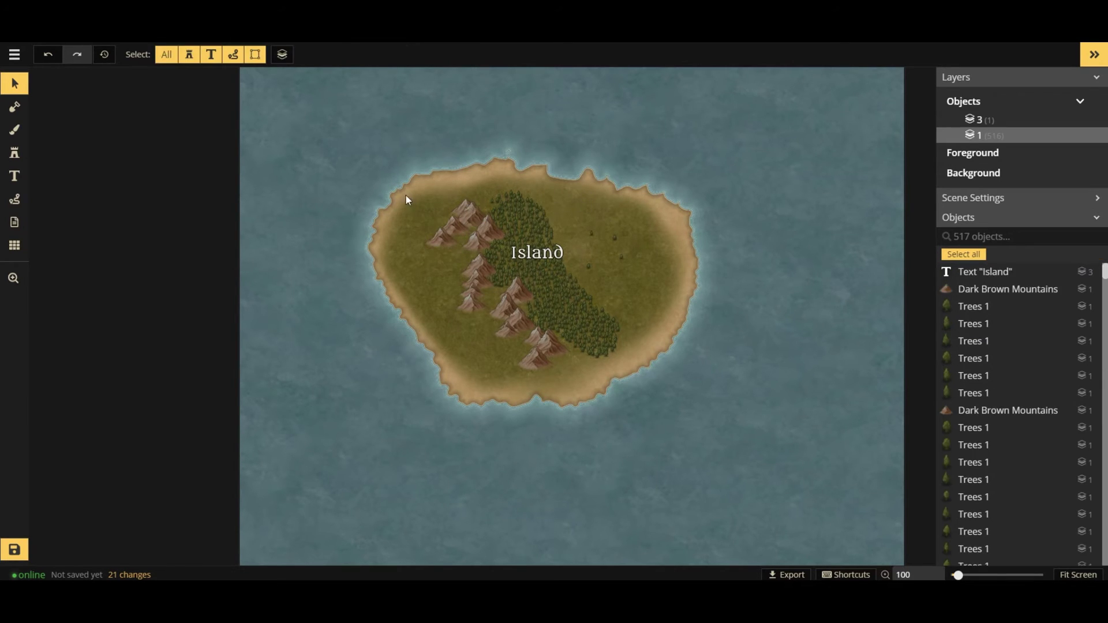
pyautogui.moveTo(406, 172); pyautogui.dragTo(441, 190)
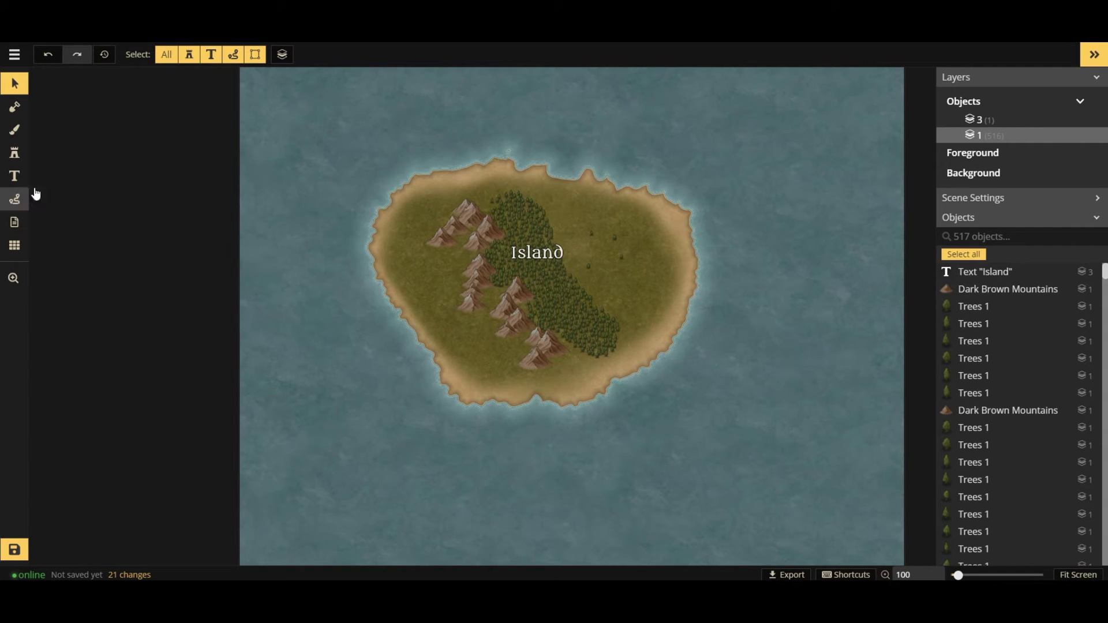
# Draw a white dashed path from the north-west mountains down the western side, rotated slightly clockwise
pyautogui.click(17, 202)
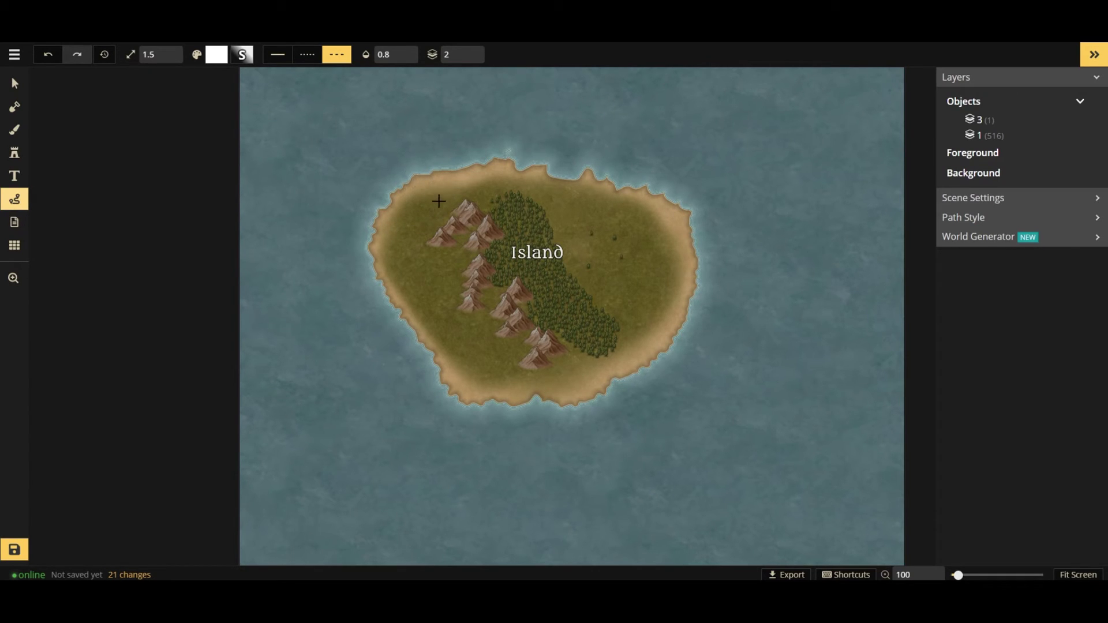
pyautogui.moveTo(436, 202); pyautogui.dragTo(444, 209)
pyautogui.moveTo(525, 377); pyautogui.dragTo(525, 377)
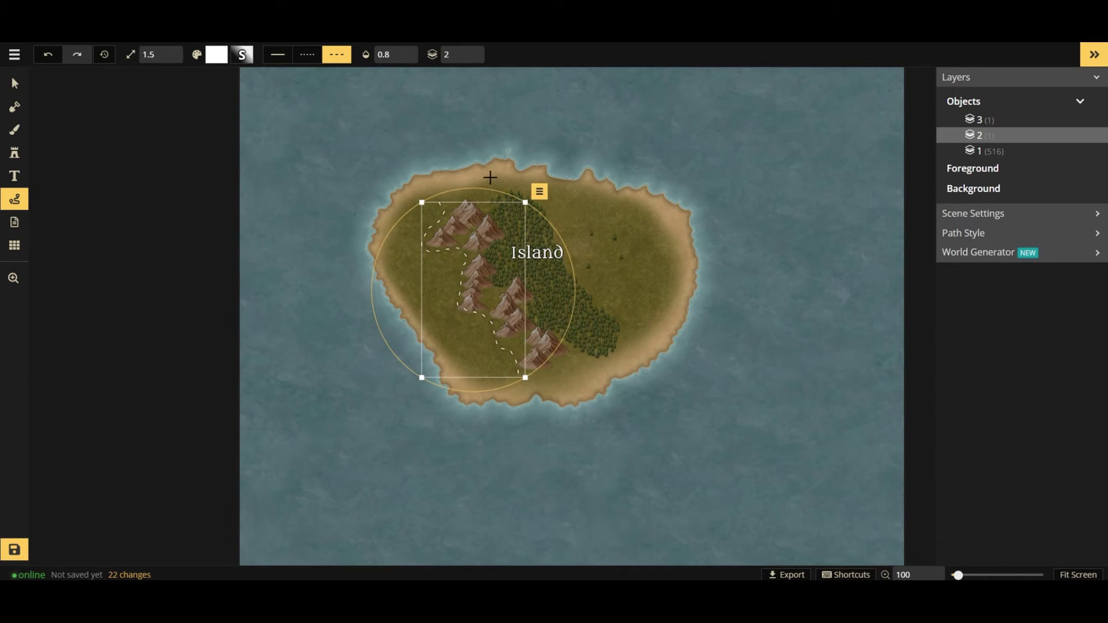
pyautogui.moveTo(479, 188); pyautogui.dragTo(485, 187)
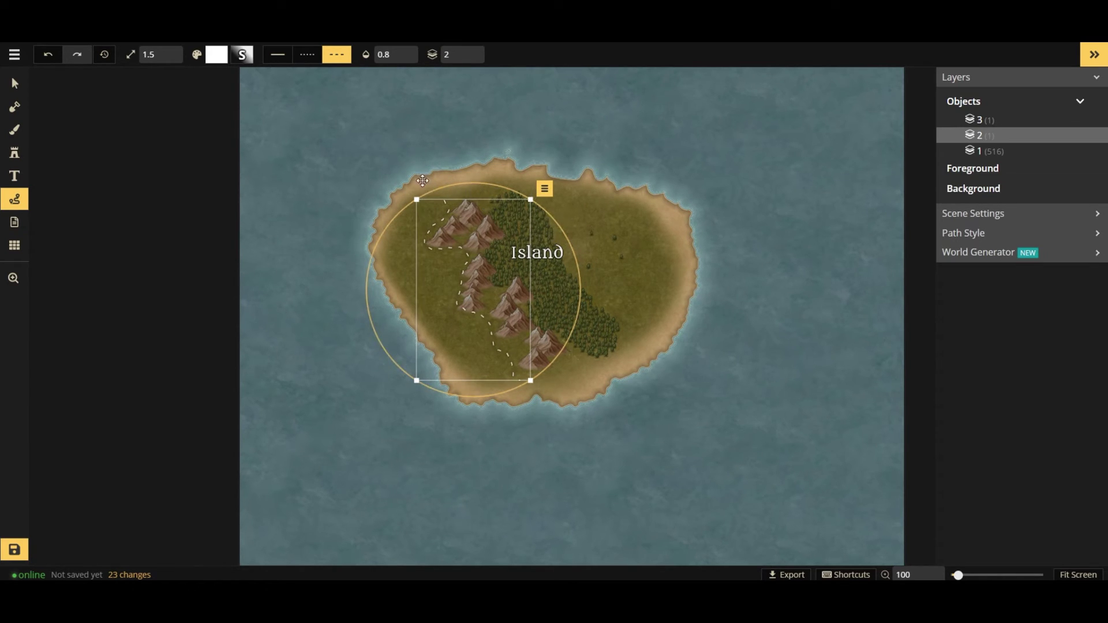
# Pin an untitled note on the north-west mountain cluster and save it
pyautogui.click(15, 224)
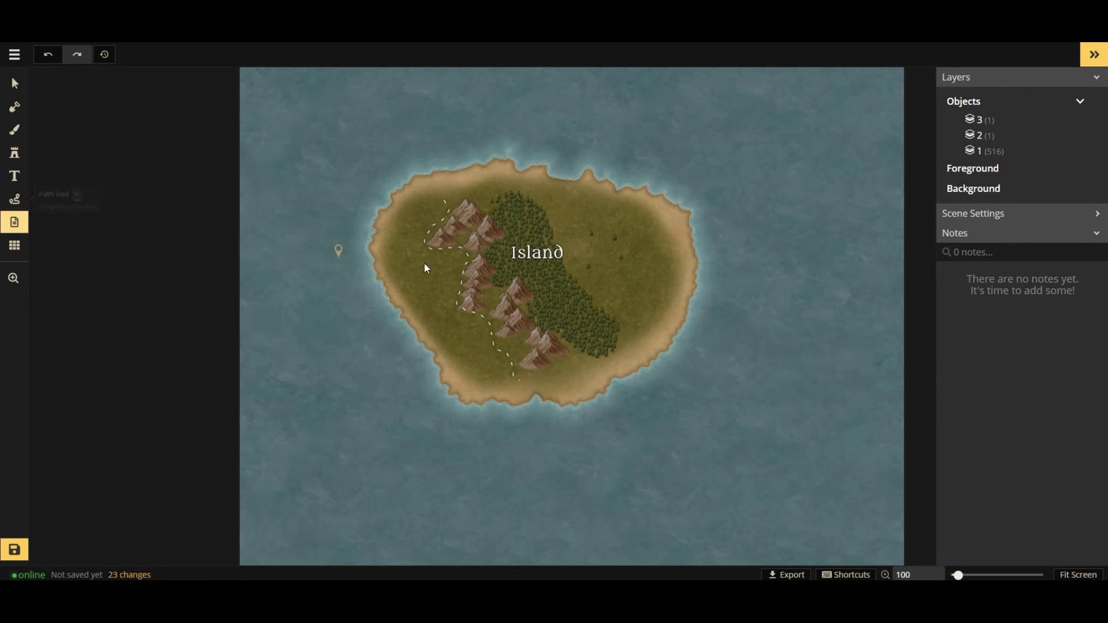
pyautogui.click(15, 200)
pyautogui.click(462, 234)
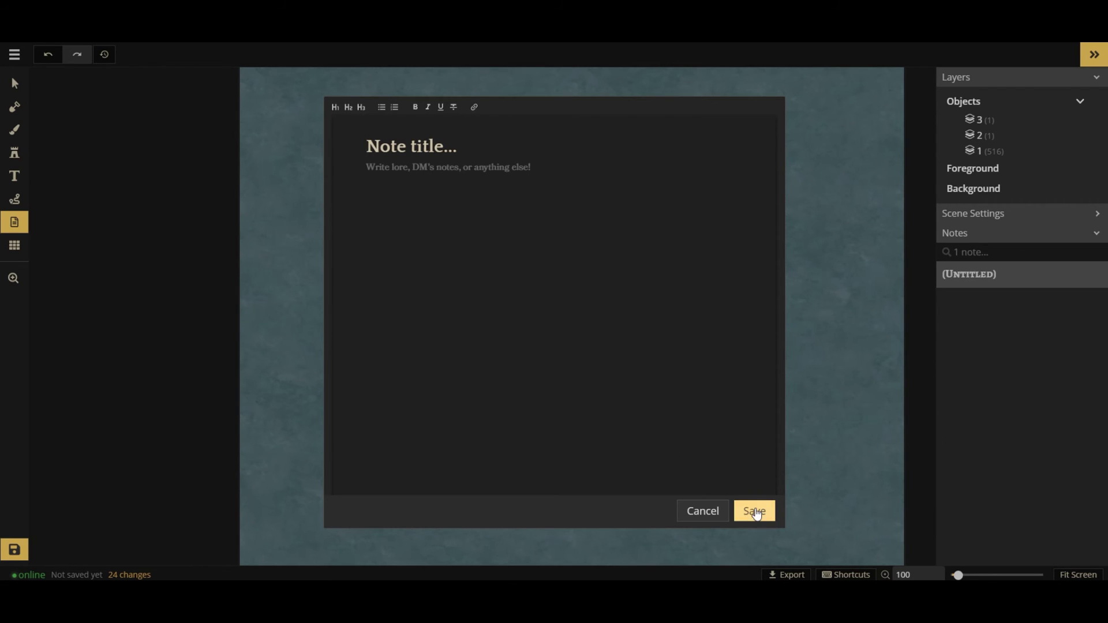
pyautogui.click(751, 511)
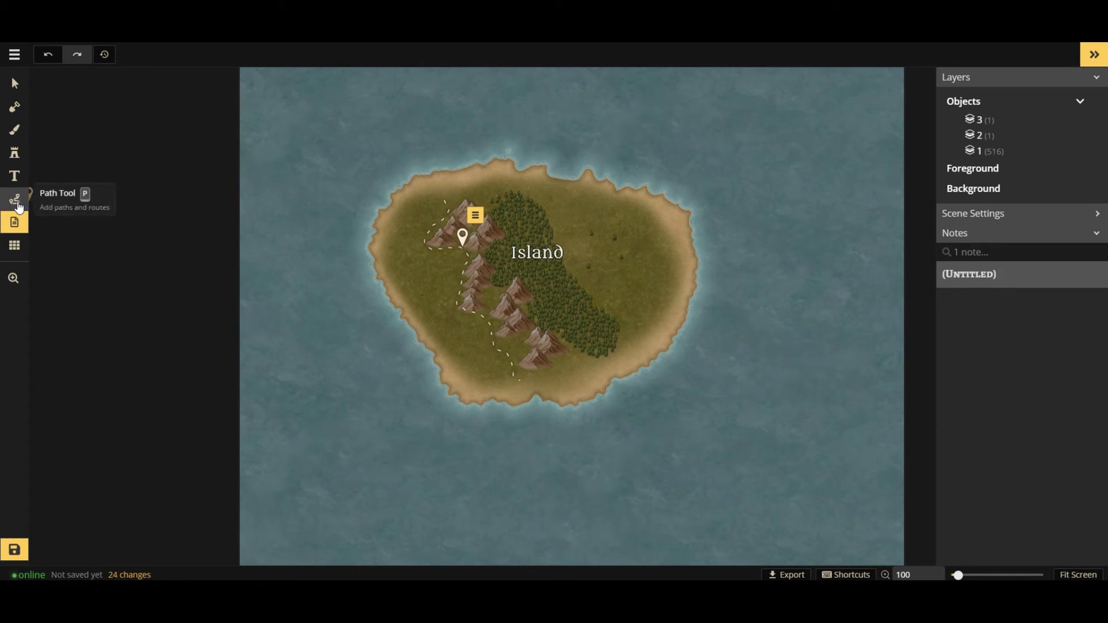
pyautogui.click(16, 200)
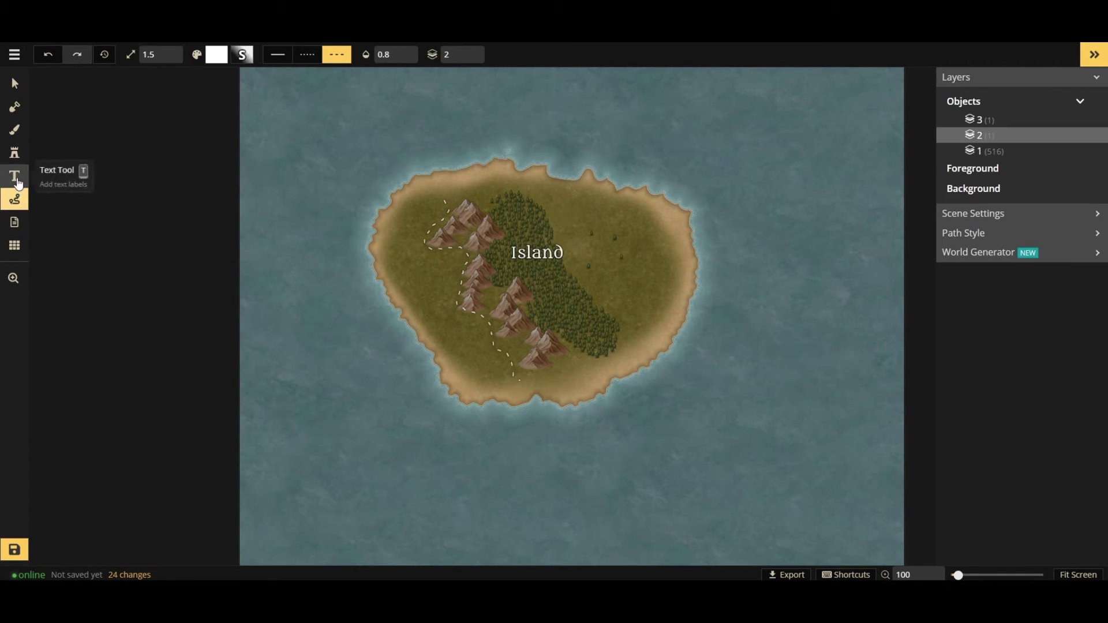
pyautogui.click(14, 221)
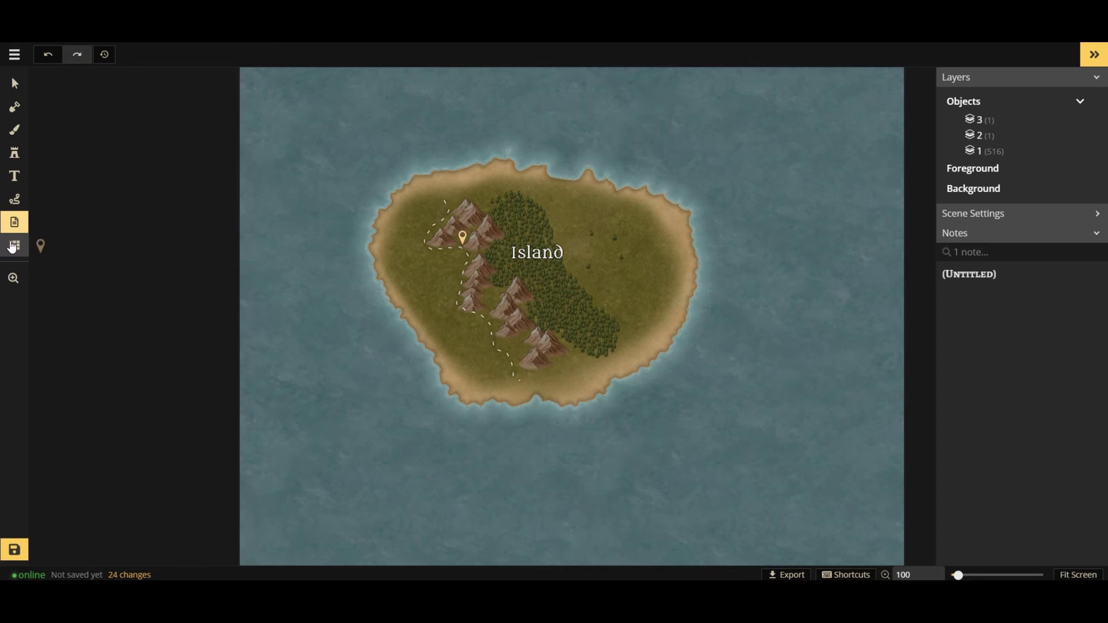
# Show a hexagon grid over the whole map and raise its cell size to 41
pyautogui.click(13, 246)
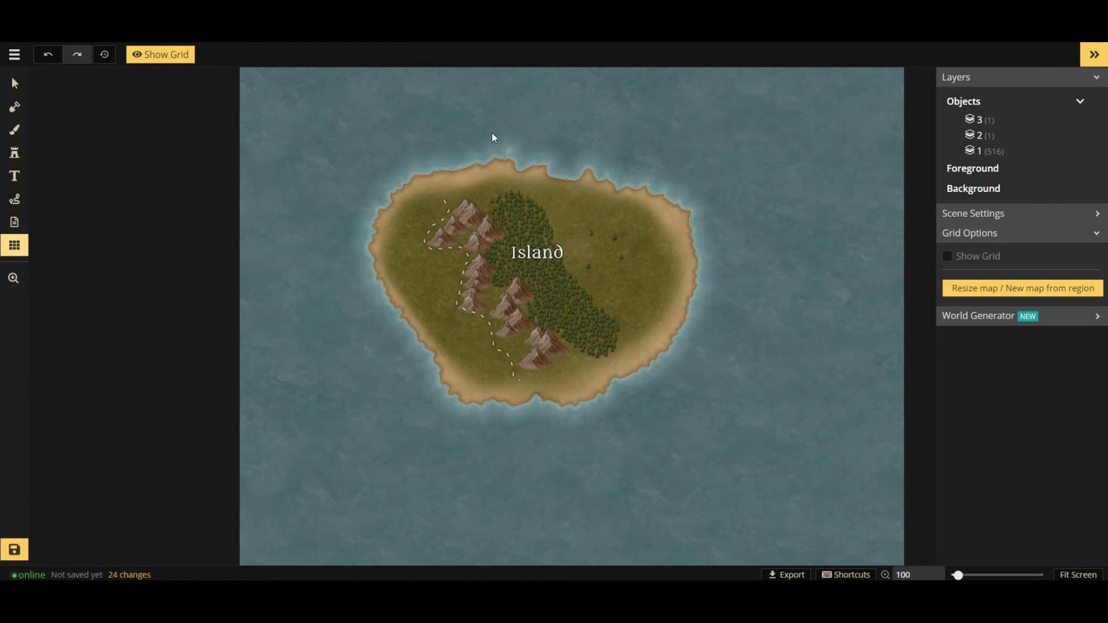
pyautogui.click(147, 58)
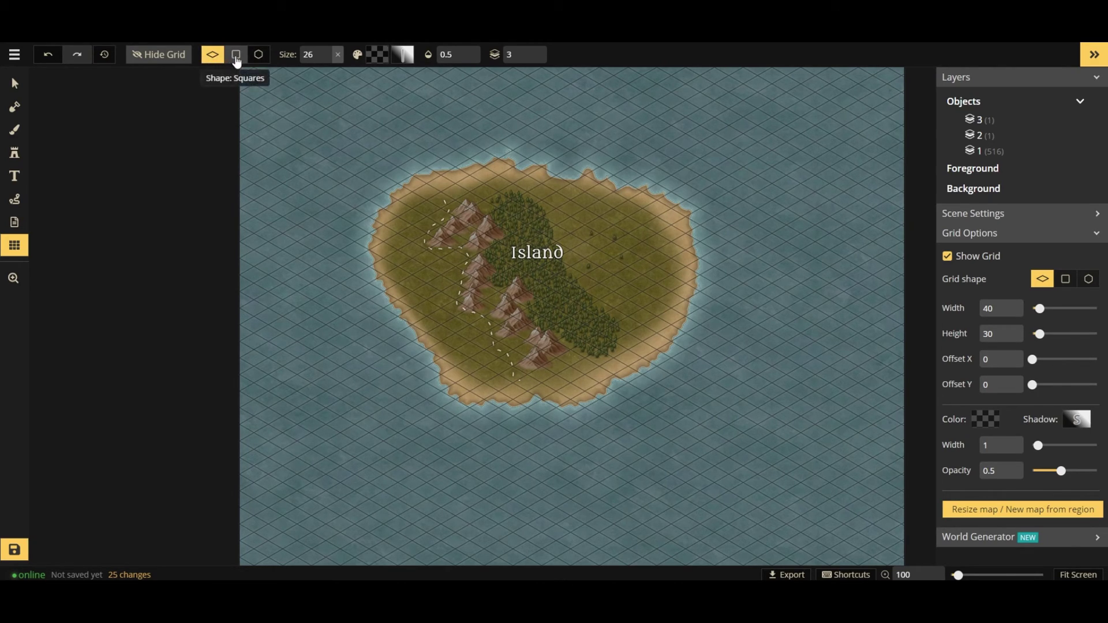
pyautogui.click(236, 57)
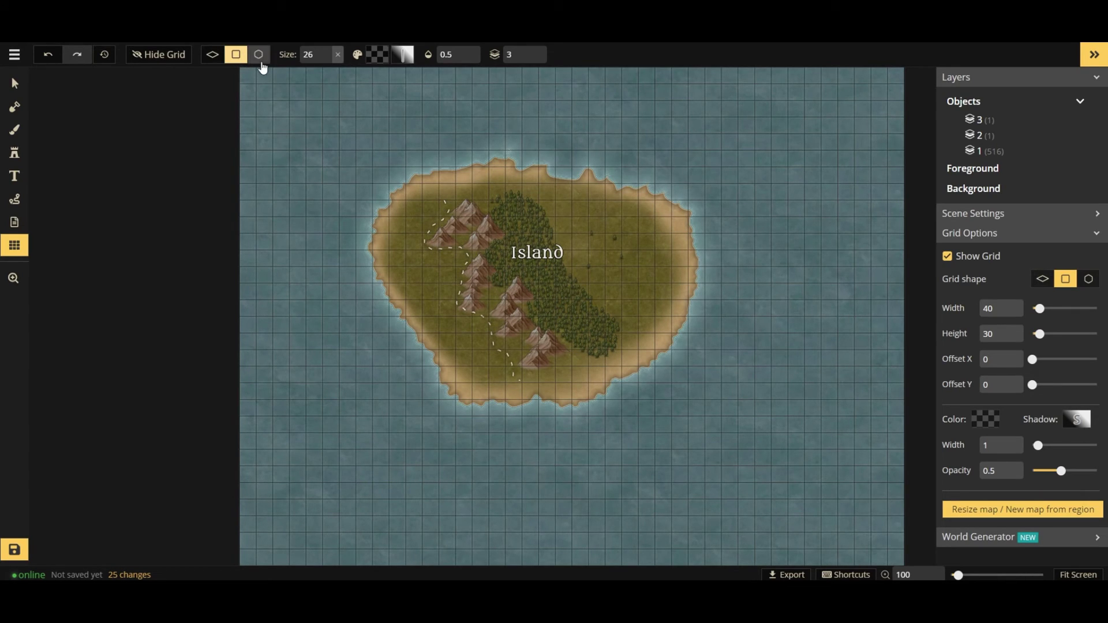
pyautogui.click(258, 56)
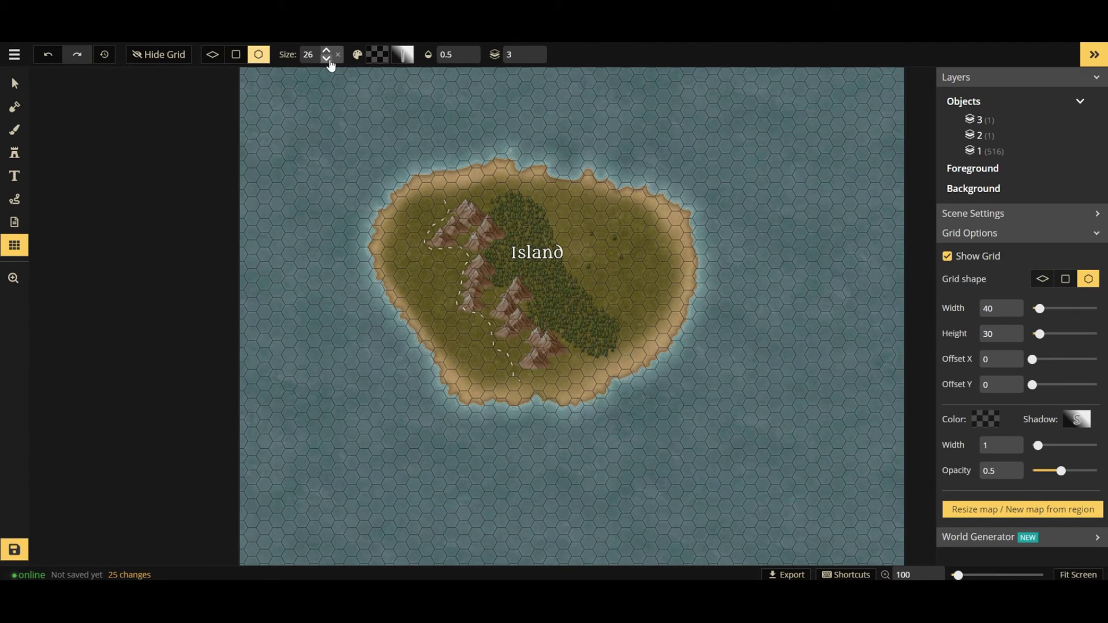
pyautogui.click(327, 50)
pyautogui.click(328, 51)
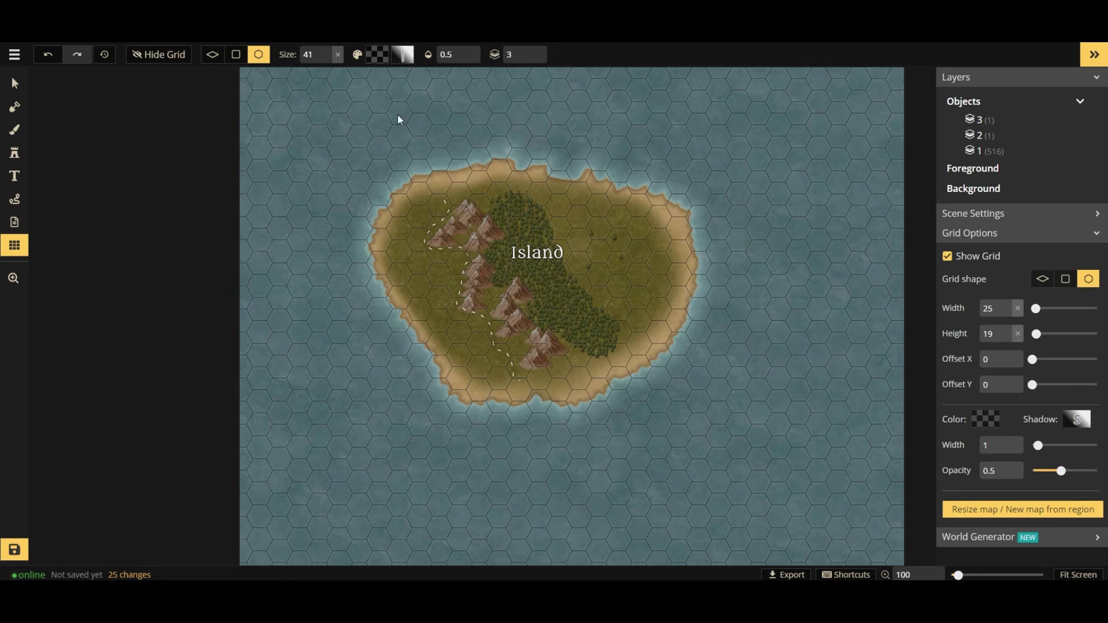
pyautogui.click(22, 115)
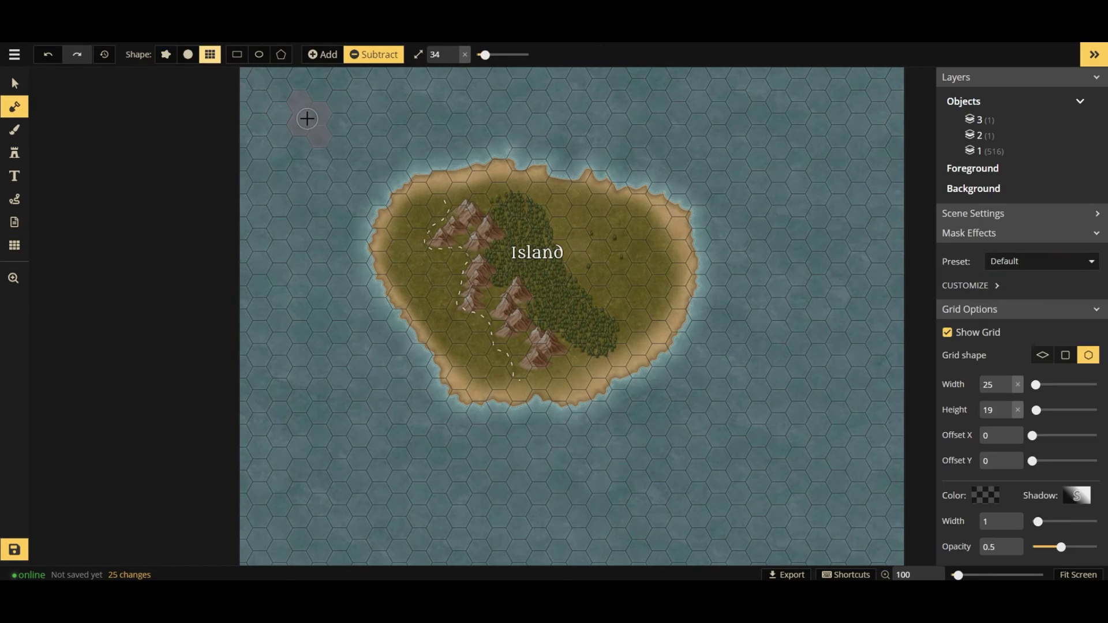
pyautogui.click(323, 54)
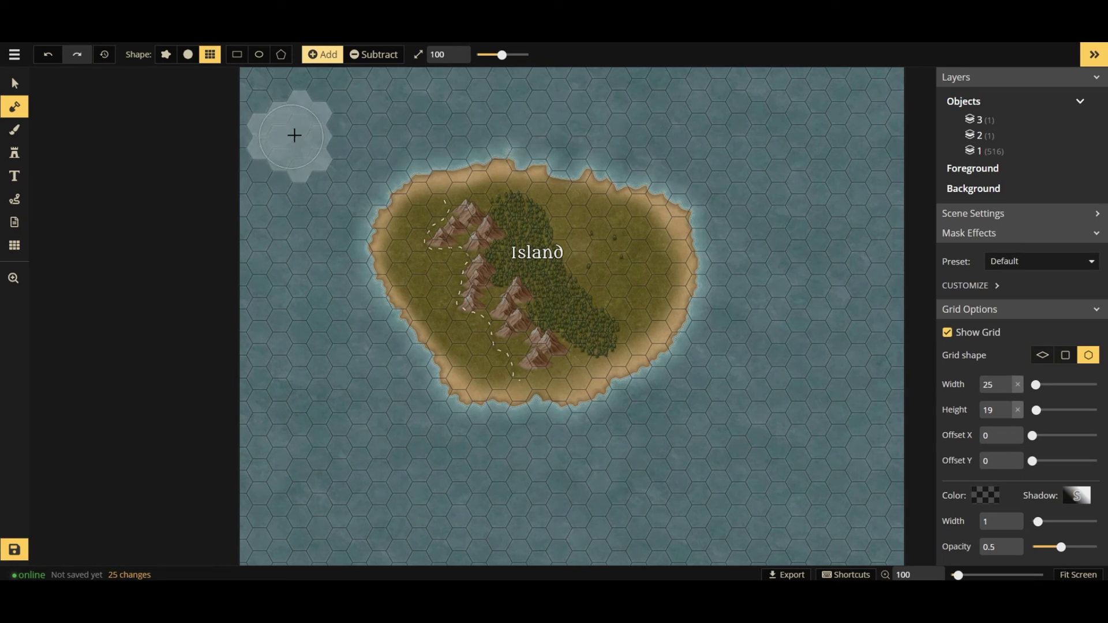
pyautogui.click(14, 246)
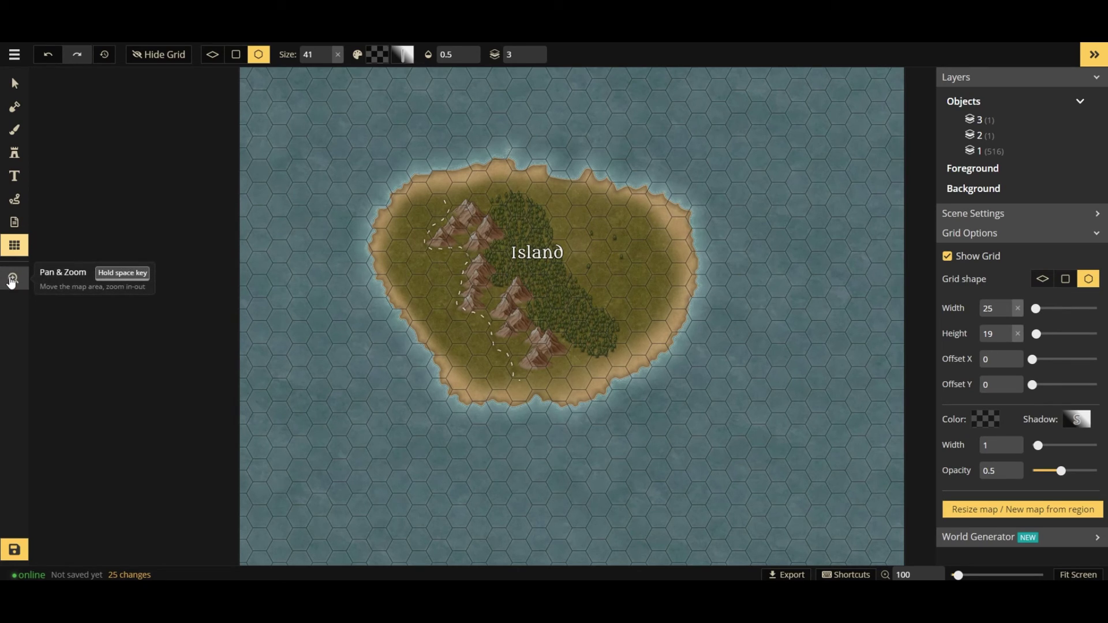
pyautogui.click(12, 281)
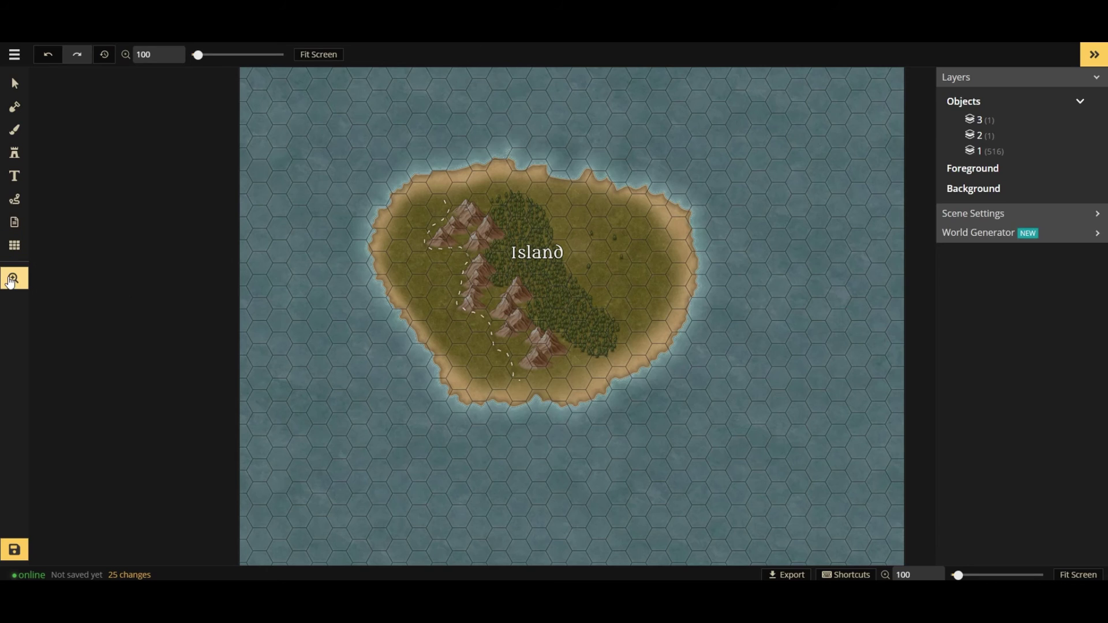
pyautogui.moveTo(501, 172); pyautogui.dragTo(406, 165)
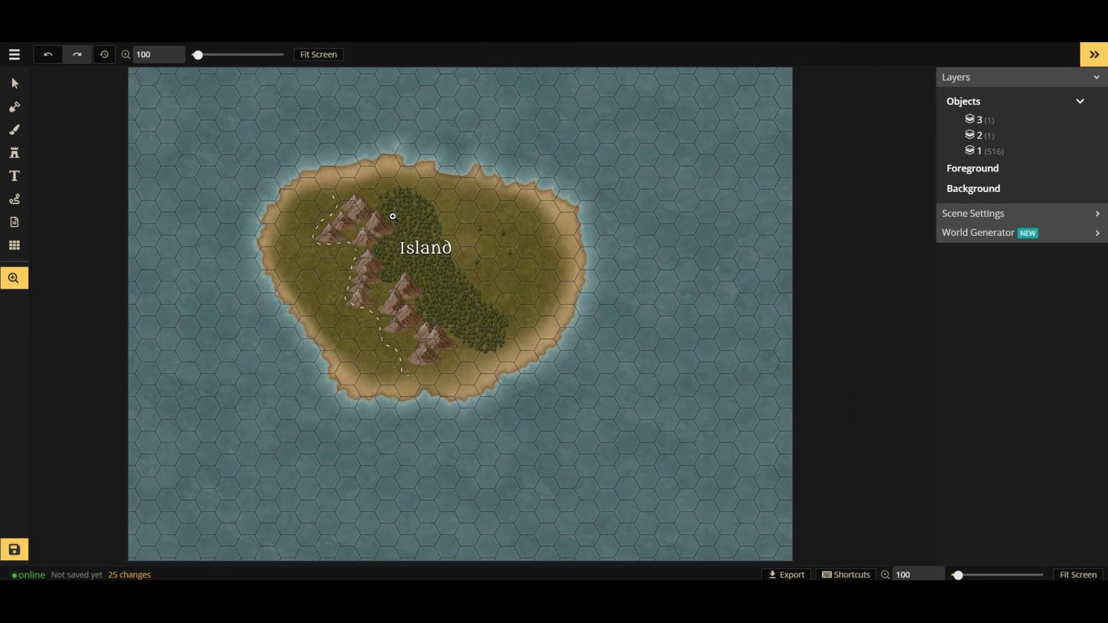
pyautogui.scroll(1, 381, 217)
pyautogui.scroll(-2, 381, 217)
pyautogui.scroll(1, 381, 217)
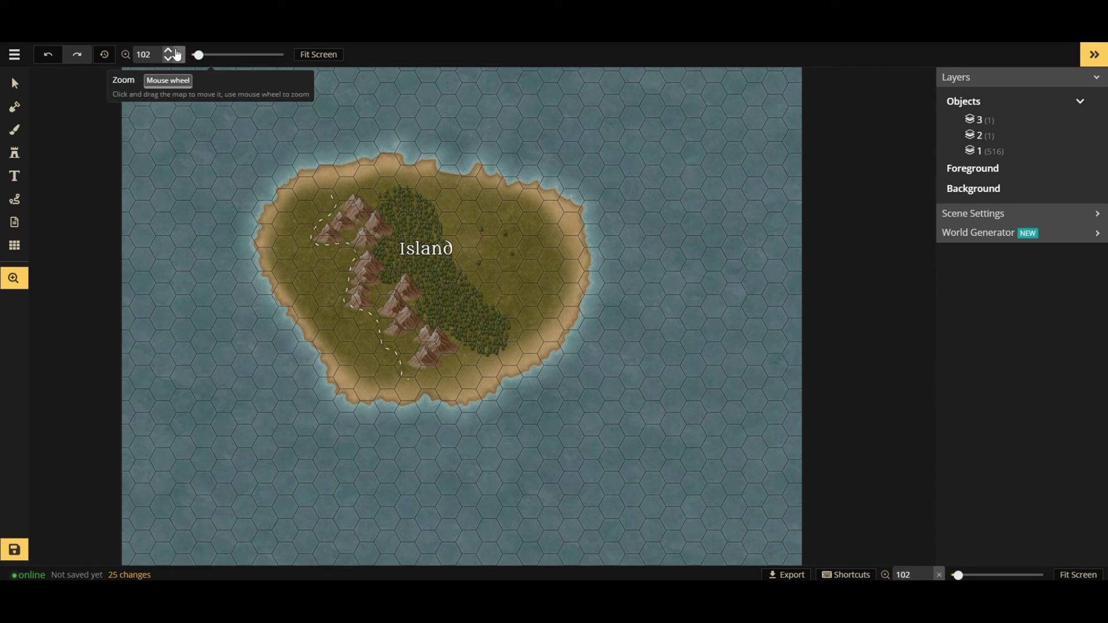
pyautogui.click(168, 59)
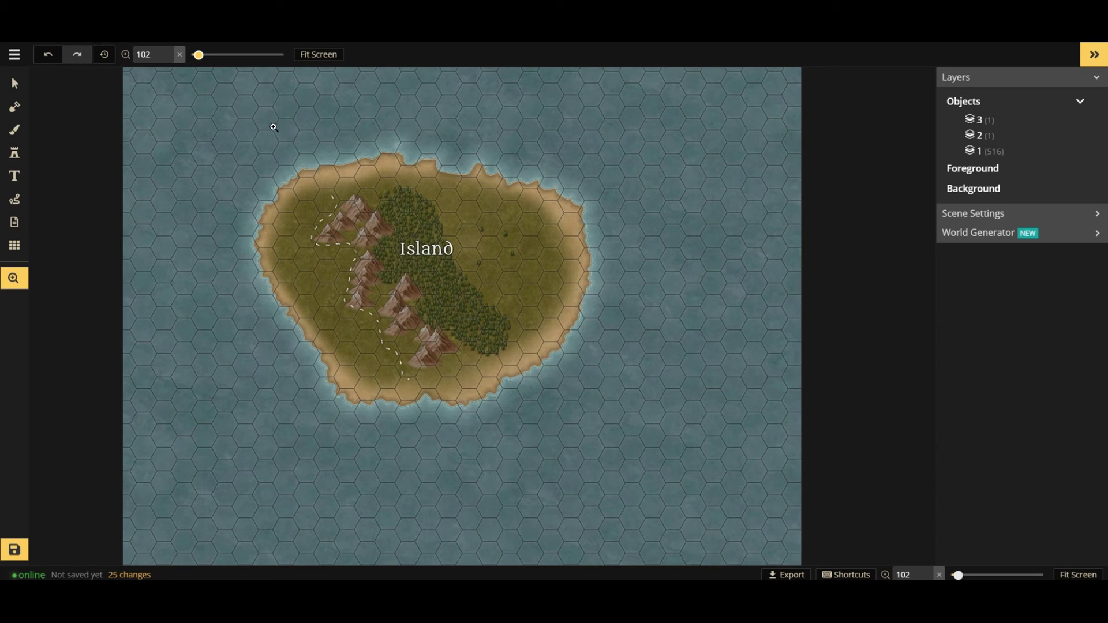
pyautogui.scroll(-3, 542, 208)
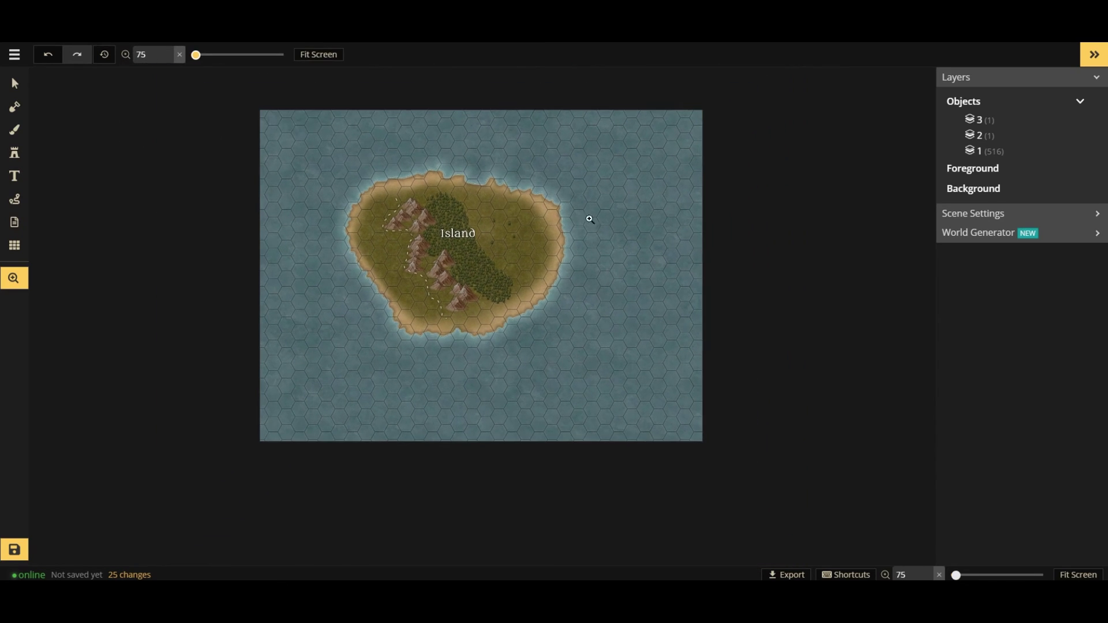
pyautogui.moveTo(599, 218); pyautogui.dragTo(423, 230)
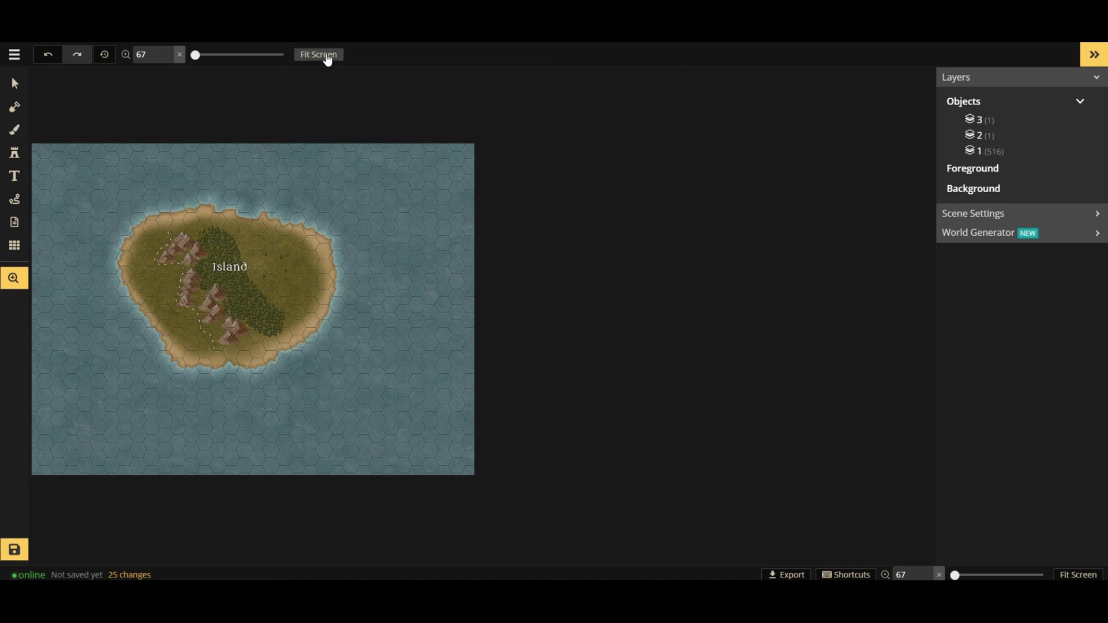
pyautogui.click(326, 56)
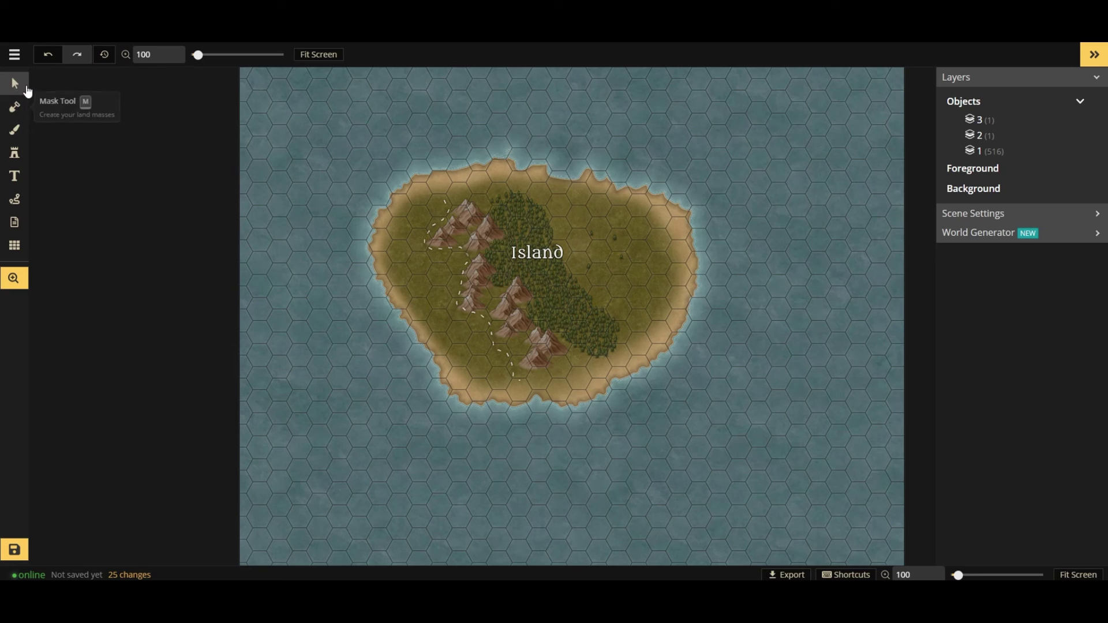
# Open the Objects list showing the map's 518 objects, including the Island label and path
pyautogui.click(27, 89)
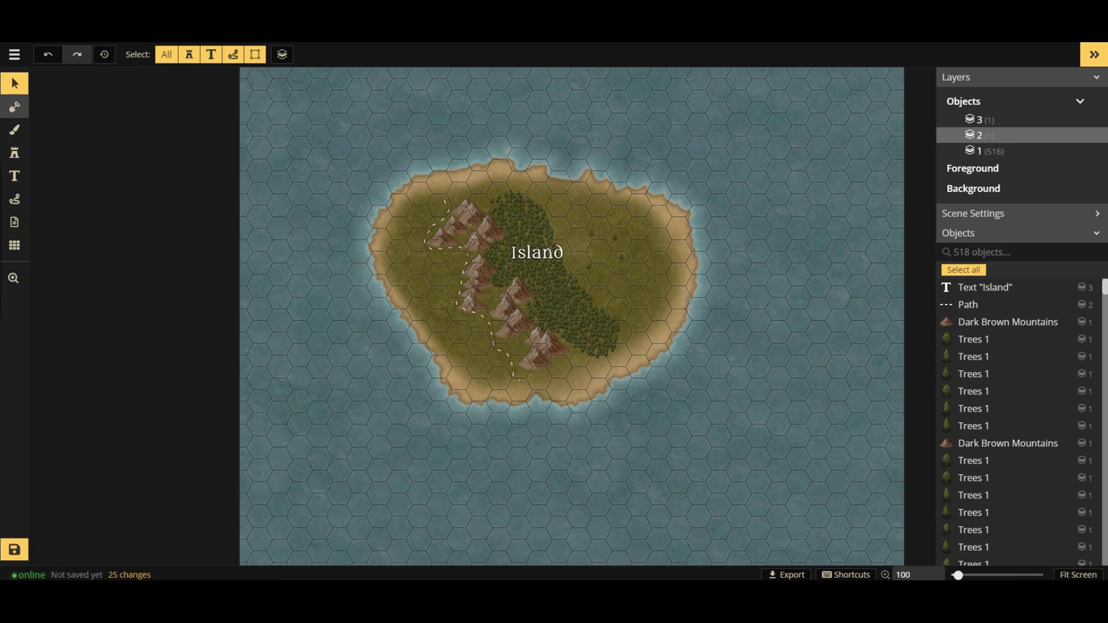
# Carve a thin river into the island's north-west side with a size-39 round Subtract mask brush
pyautogui.click(22, 112)
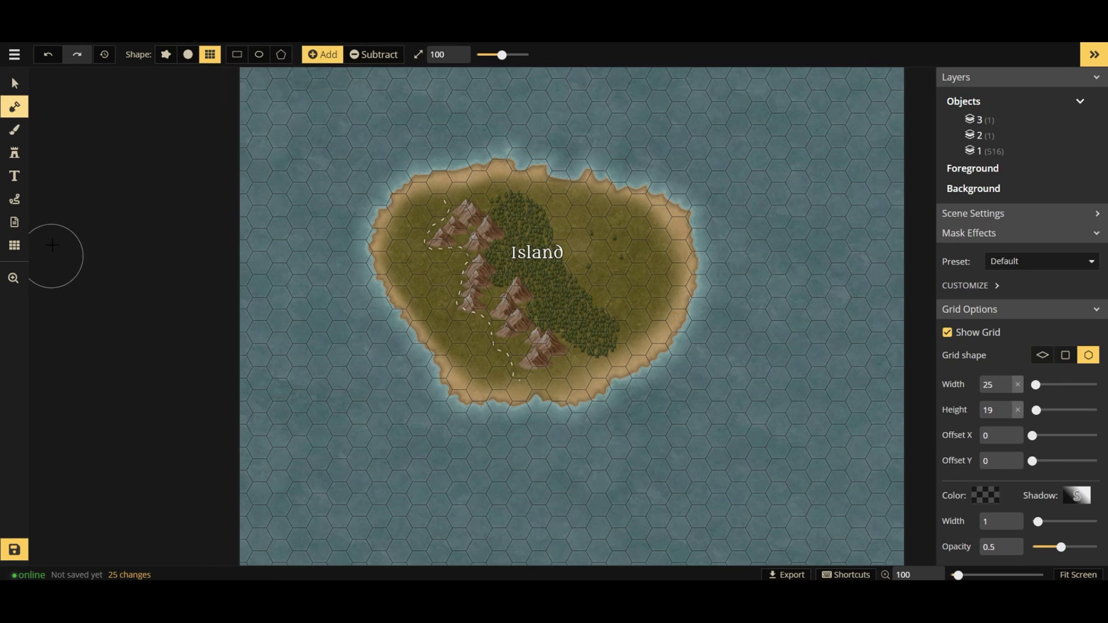
pyautogui.click(166, 55)
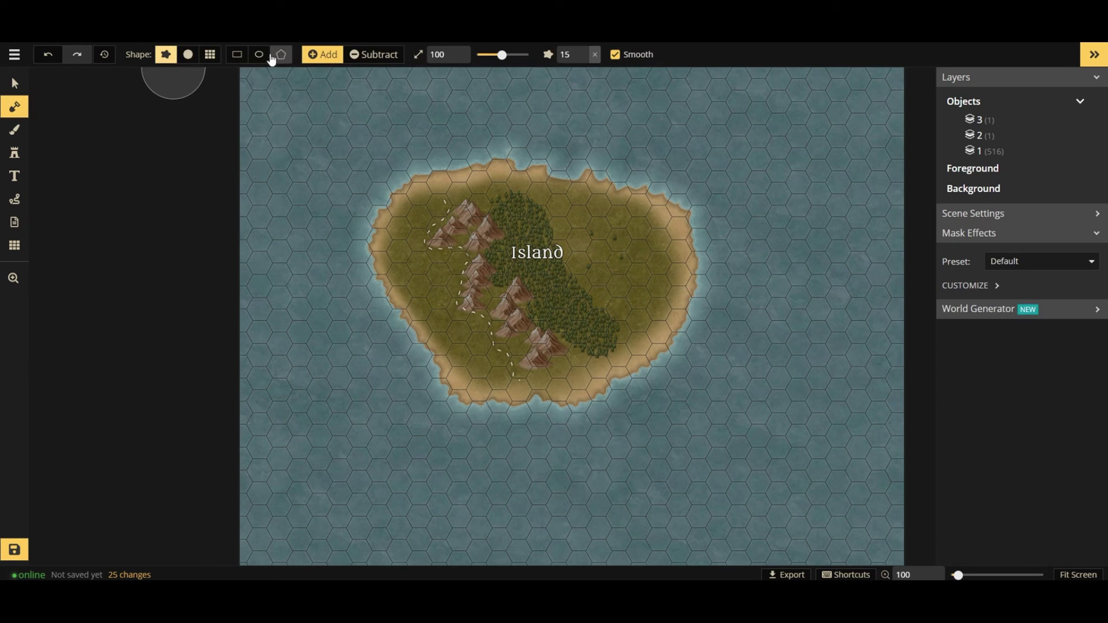
pyautogui.click(188, 55)
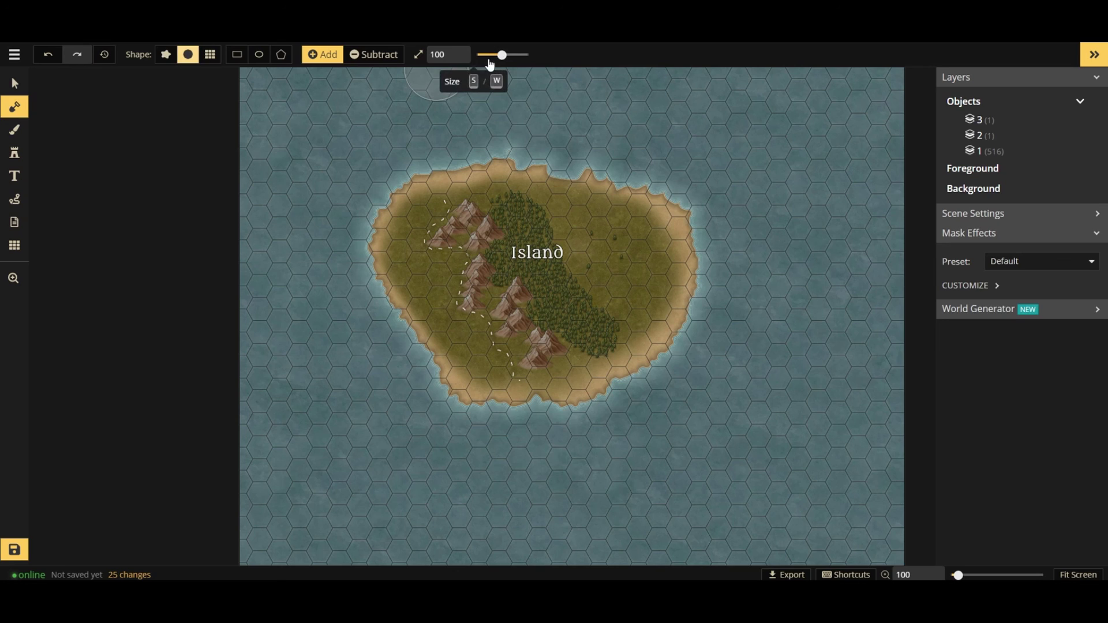
pyautogui.moveTo(495, 55); pyautogui.dragTo(478, 55)
pyautogui.click(376, 54)
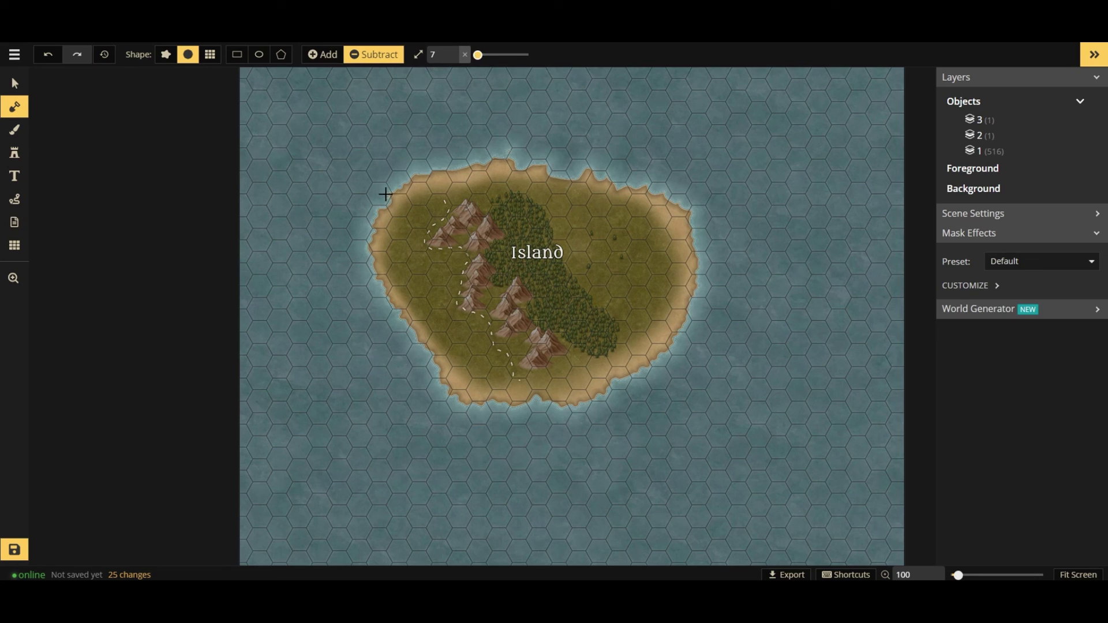
pyautogui.moveTo(389, 195)
pyautogui.mouseDown()
pyautogui.moveTo(435, 224)
pyautogui.moveTo(451, 265)
pyautogui.moveTo(421, 376)
pyautogui.mouseUp()
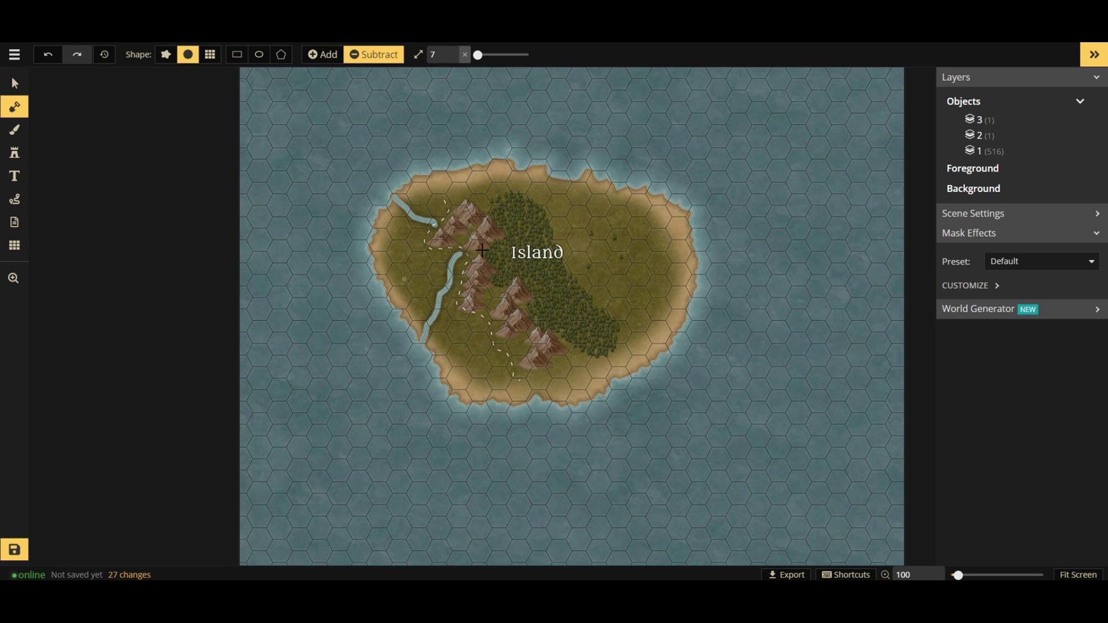